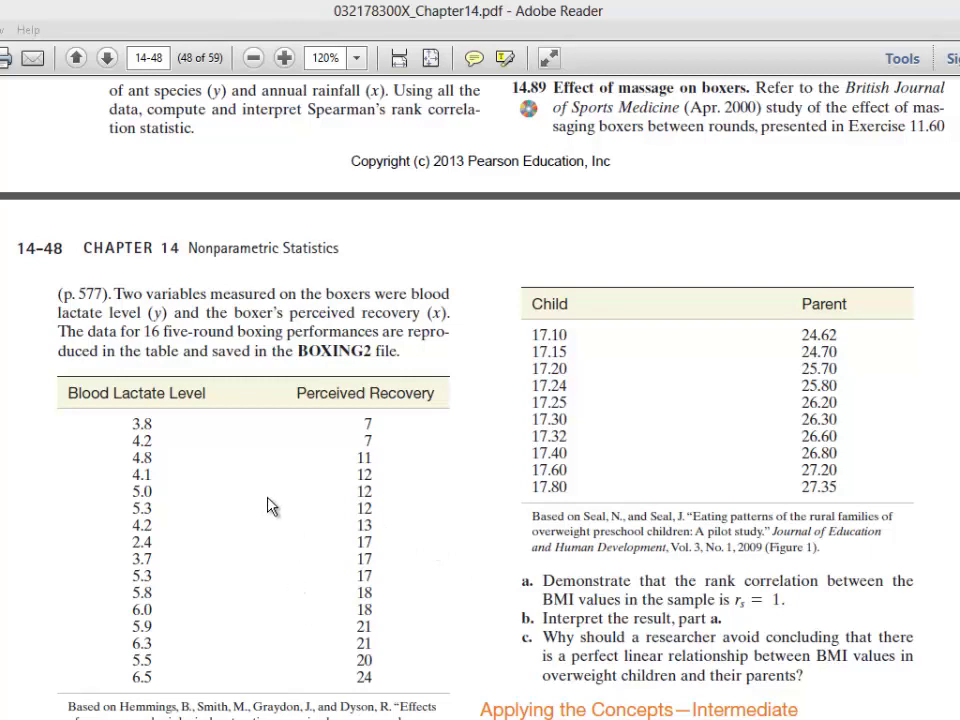
- Scroll the Chapter 14 PDF to the BOXING2 blood lactate vs perceived recovery table and parts a–e
click(261, 435)
scroll(261, 435, down, 3)
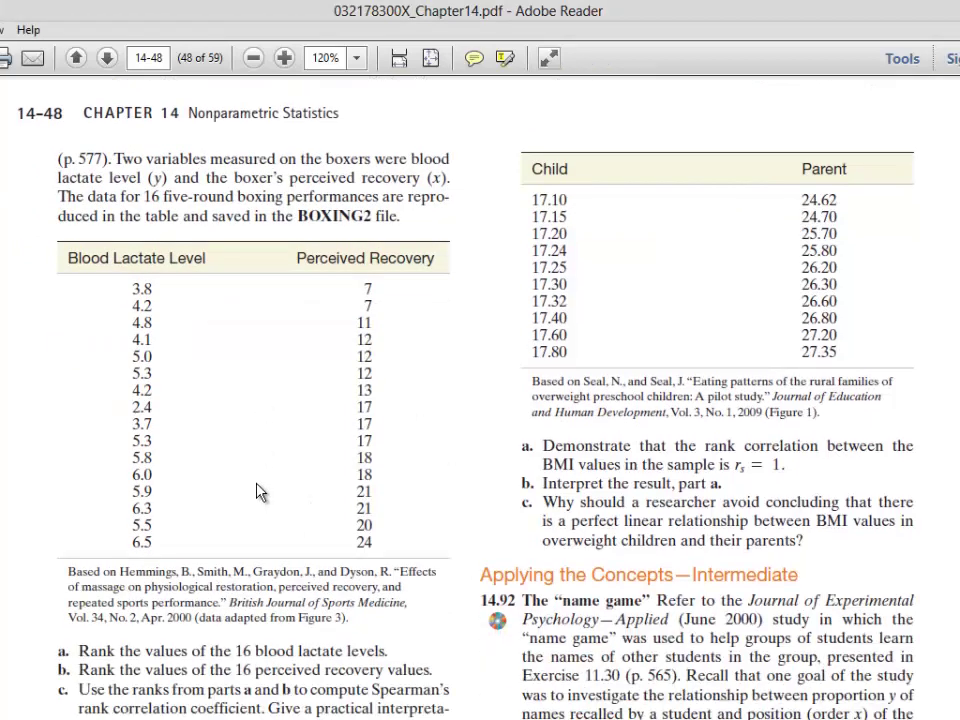
scroll(258, 490, down, 2)
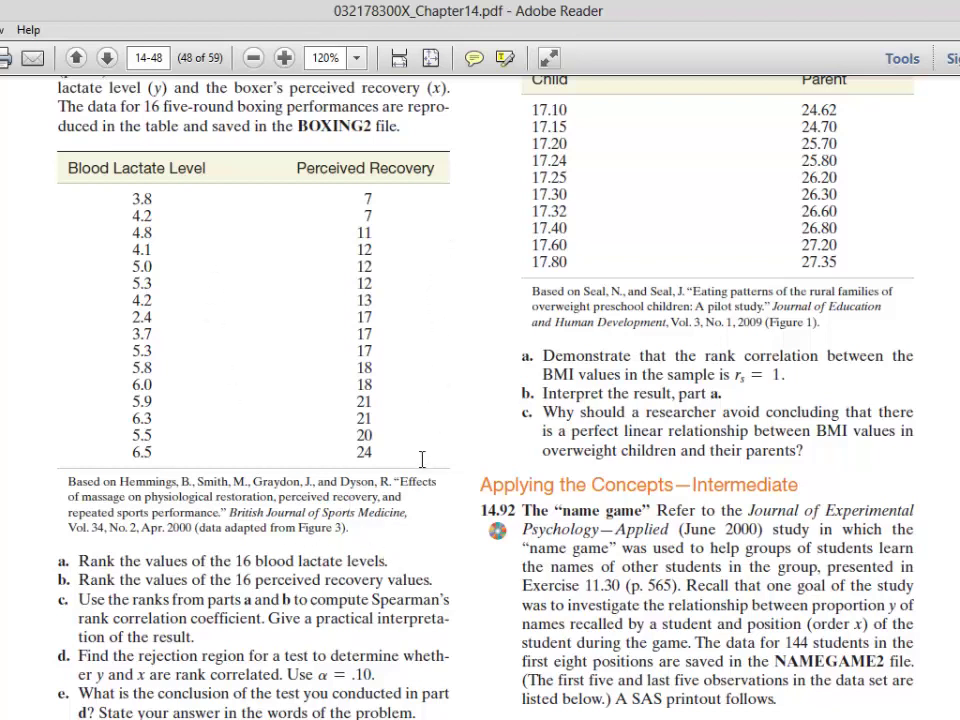
scroll(209, 612, down, 1)
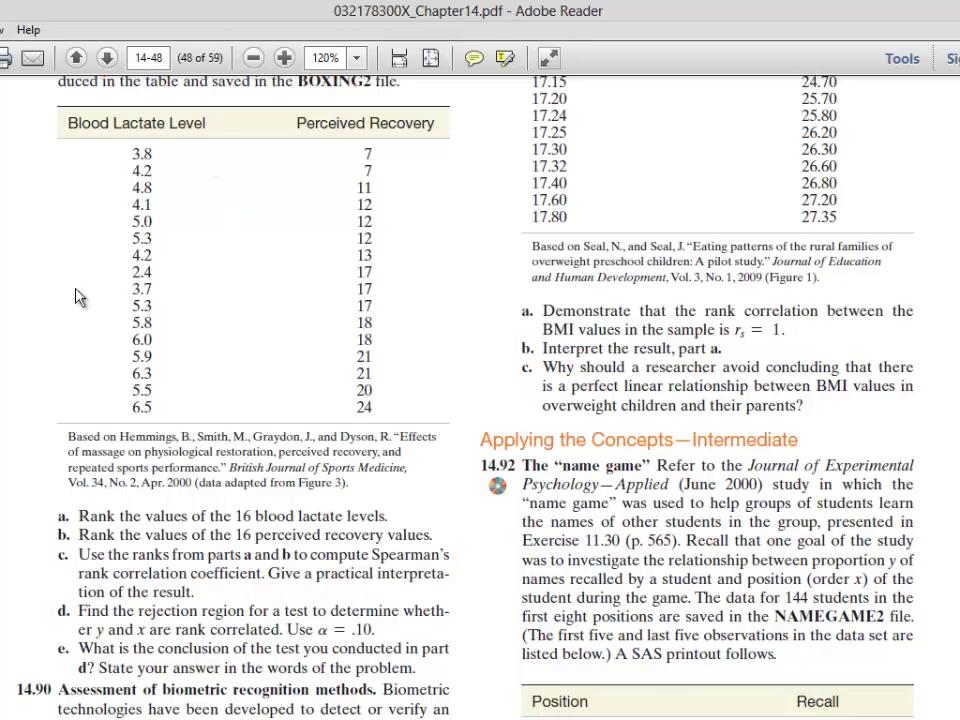
- Switch from Adobe Reader to the Excel Book1 workbook
key(alt+Tab)
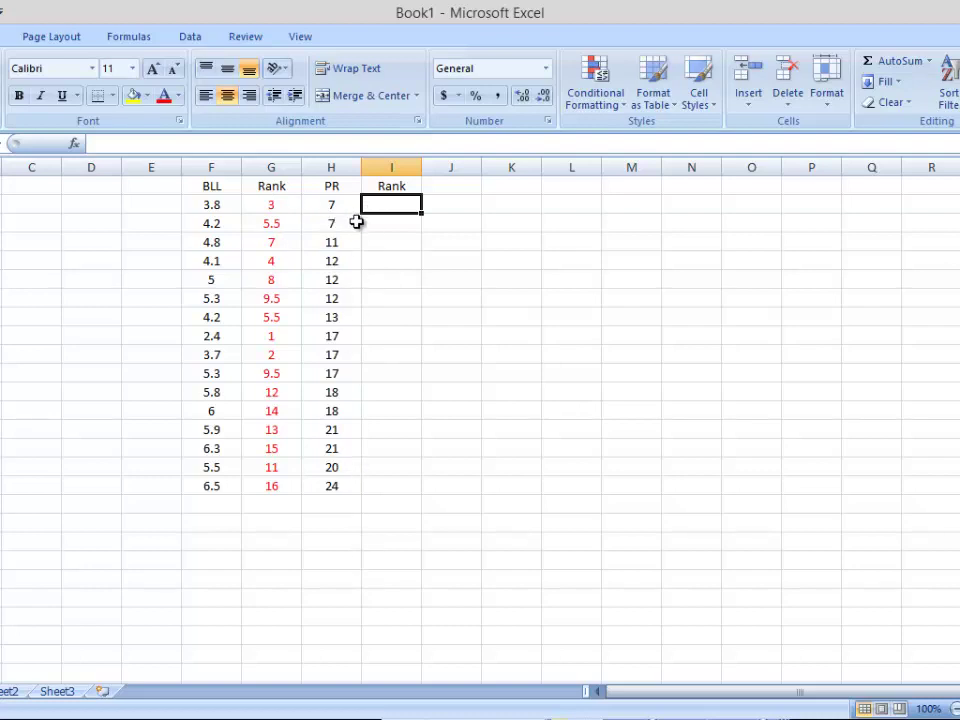
- Enter ranks 1 through 6 down the PR Rank column in column I
text(1)
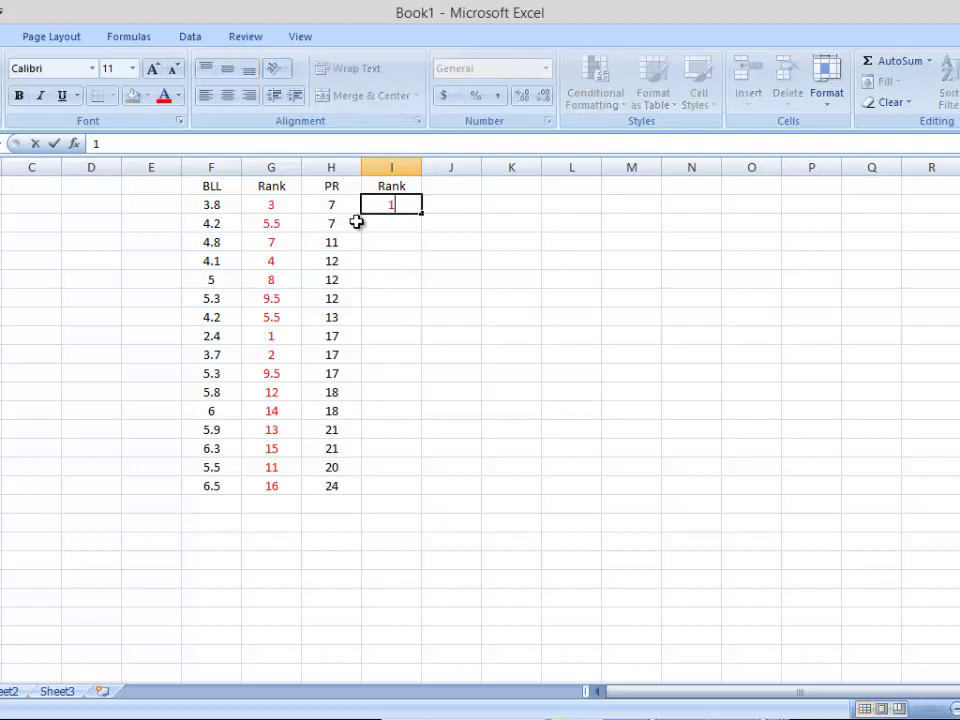
key(Return)
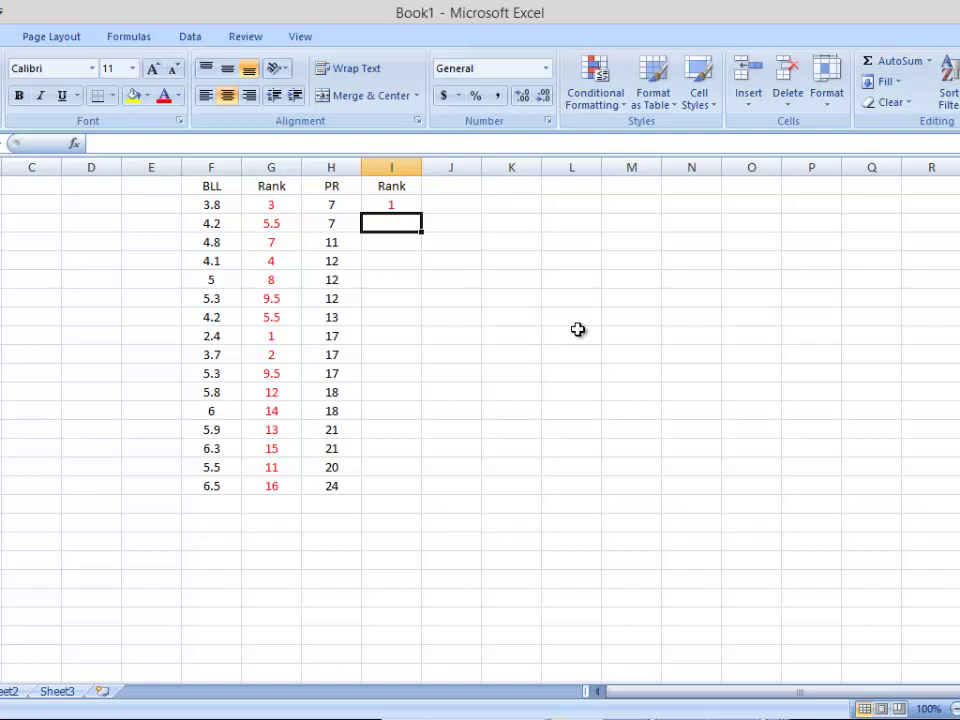
text(2)
key(Return)
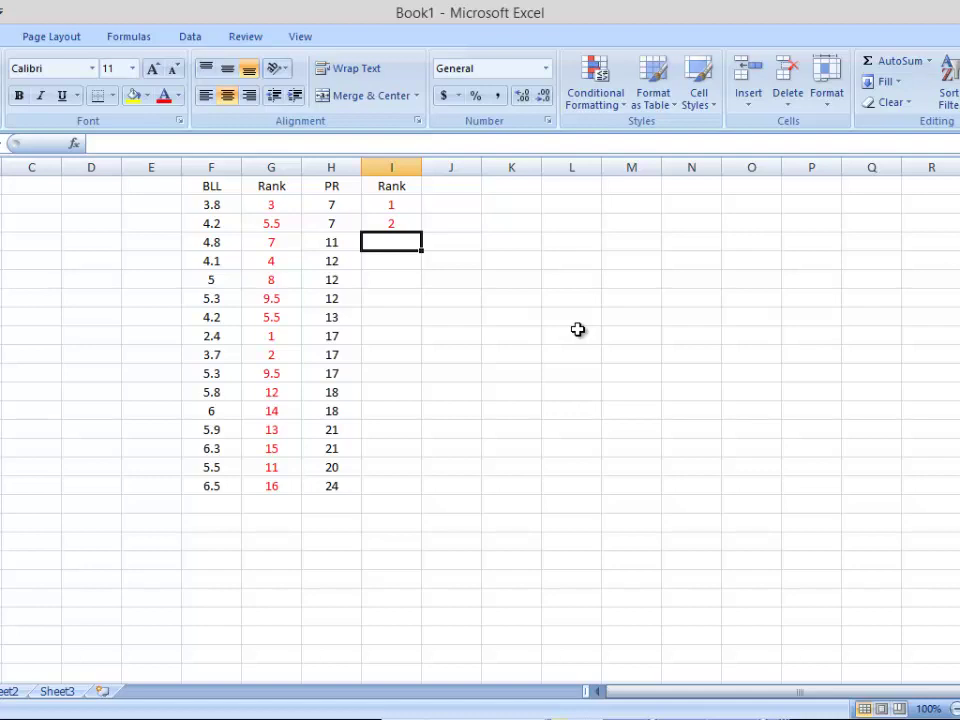
text(3)
key(Return)
text(1)
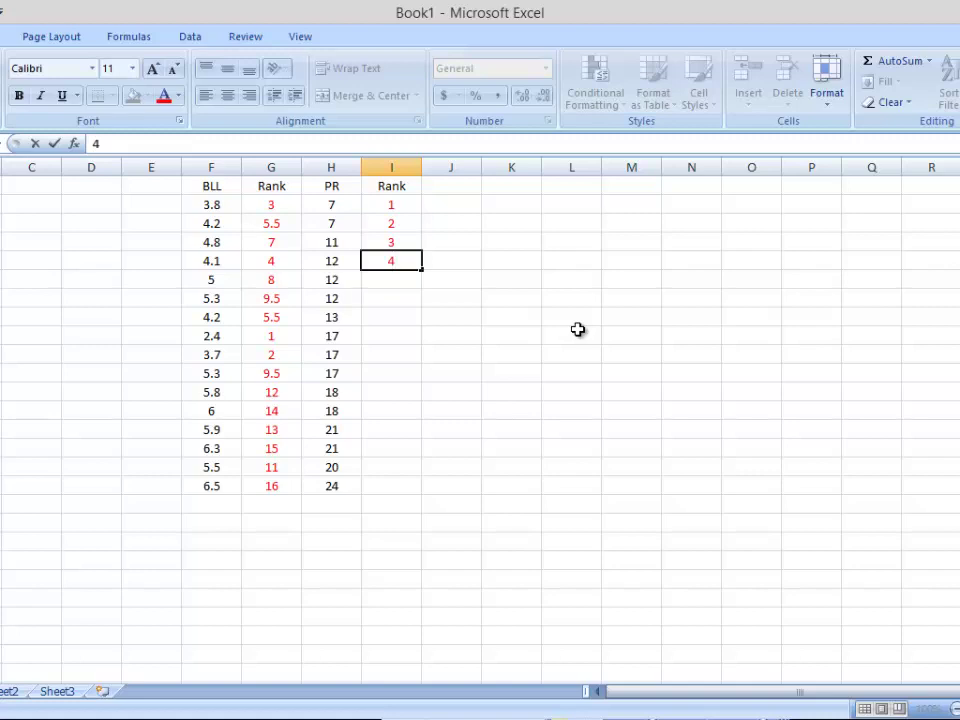
key(Return)
text(5)
key(Return)
text(6)
key(Return)
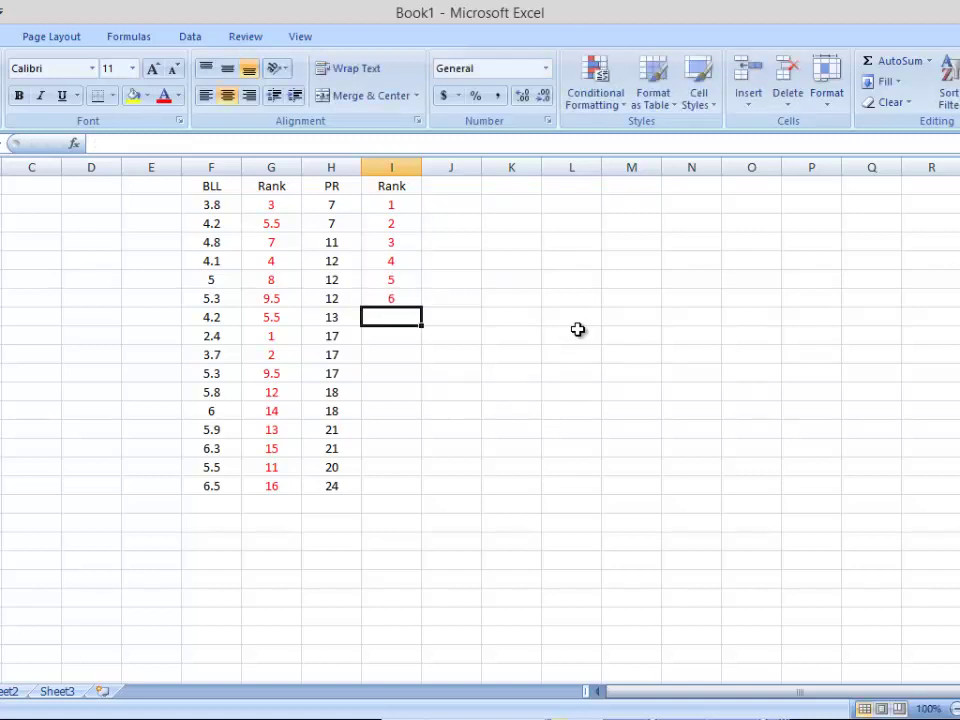
- Continue the PR Rank column with ranks 7 through 12
text(7)
key(Return)
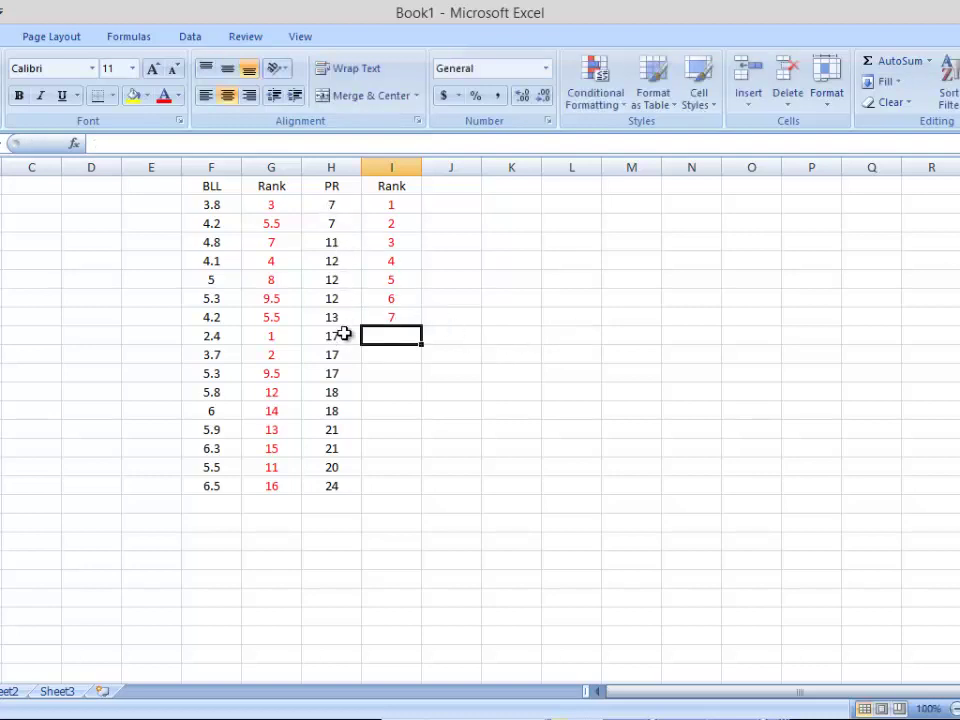
text(8)
key(Return)
text(9)
key(Return)
text(10)
key(Return)
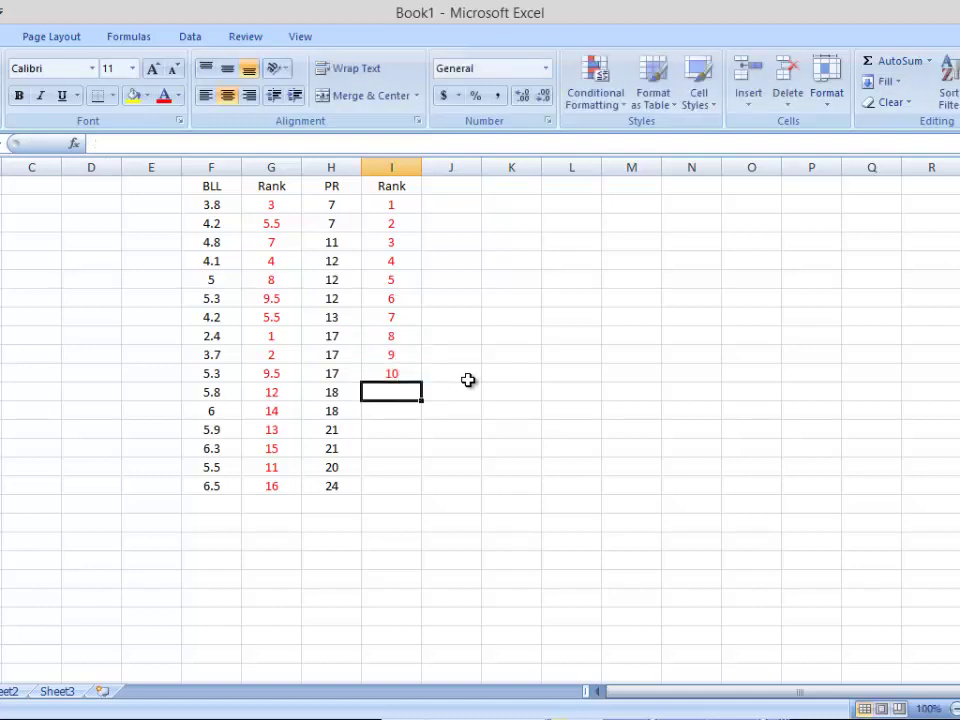
text(11)
key(Return)
text(12)
key(Return)
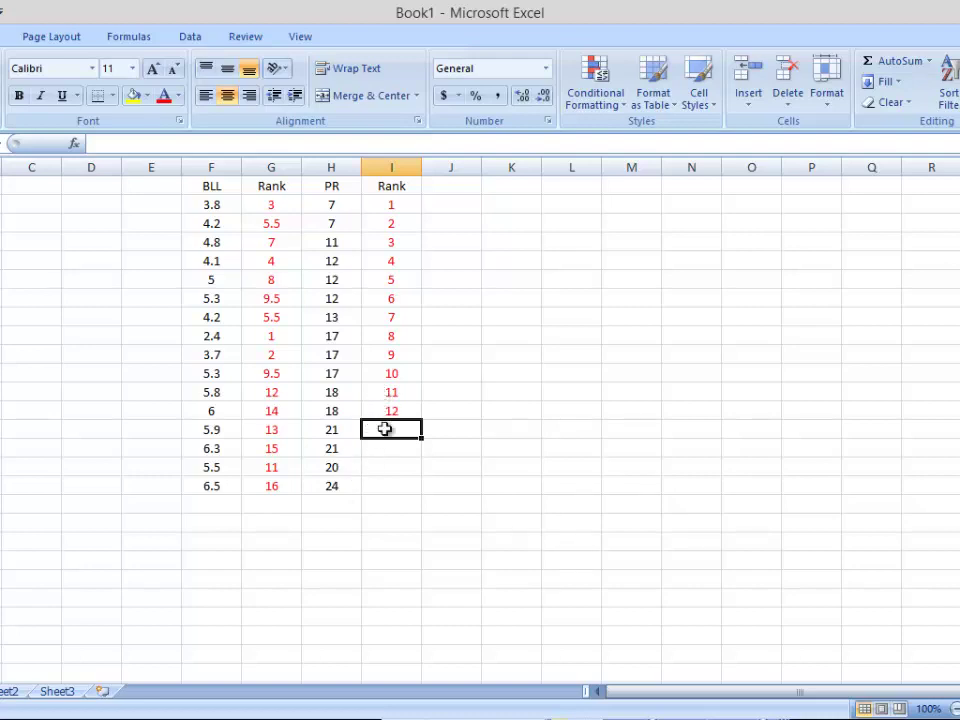
- Rank PR 20 as 13, the two 21s as 14 and 15, and PR 24 as 16
click(396, 470)
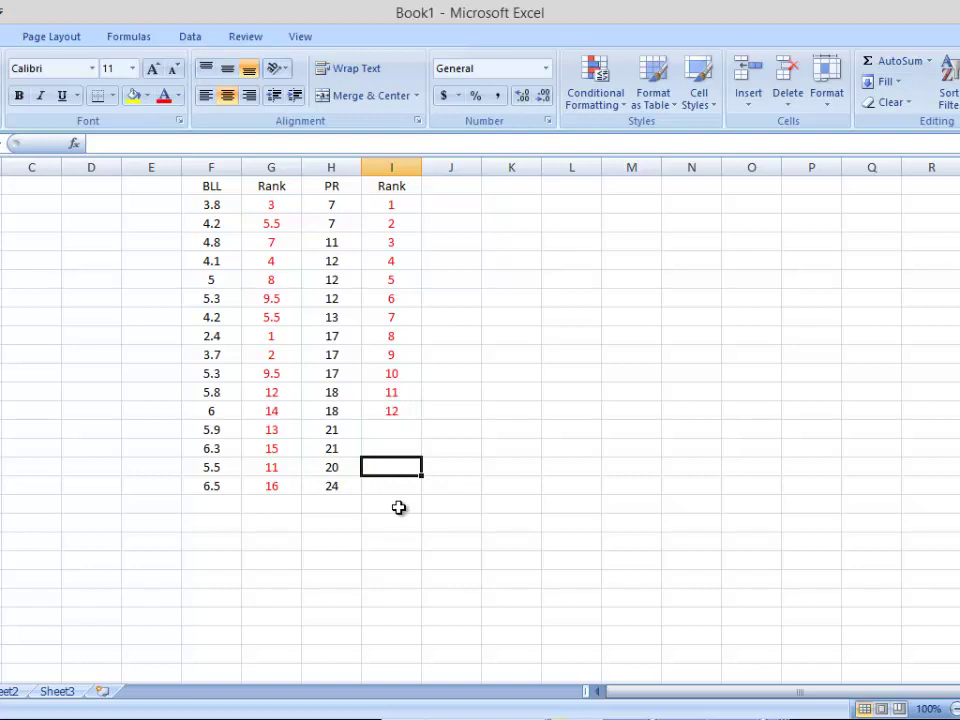
text(13)
key(Return)
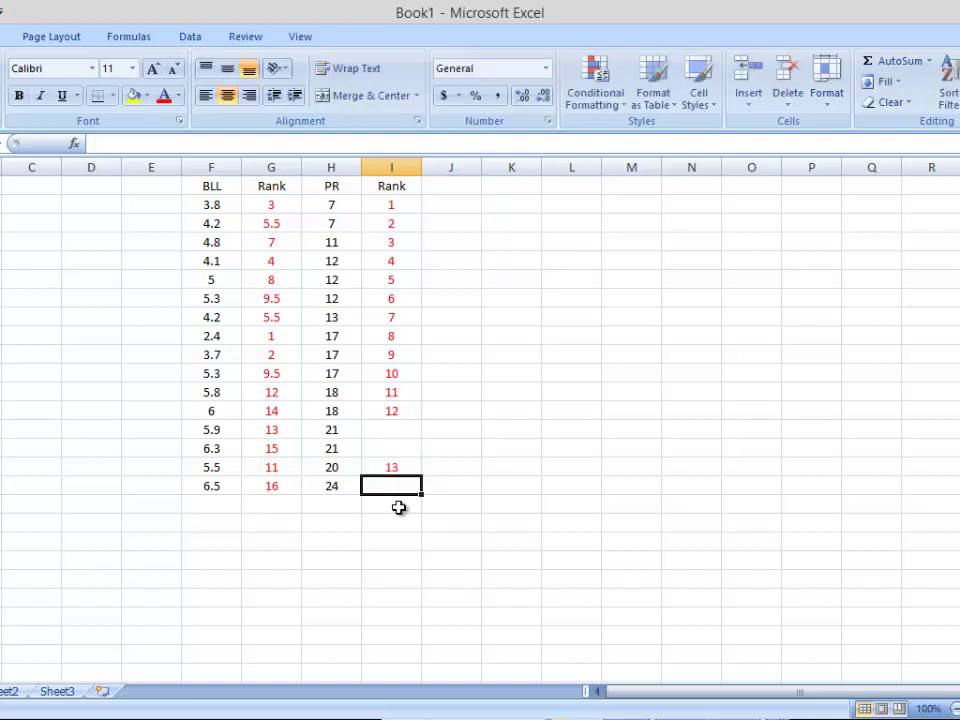
click(382, 427)
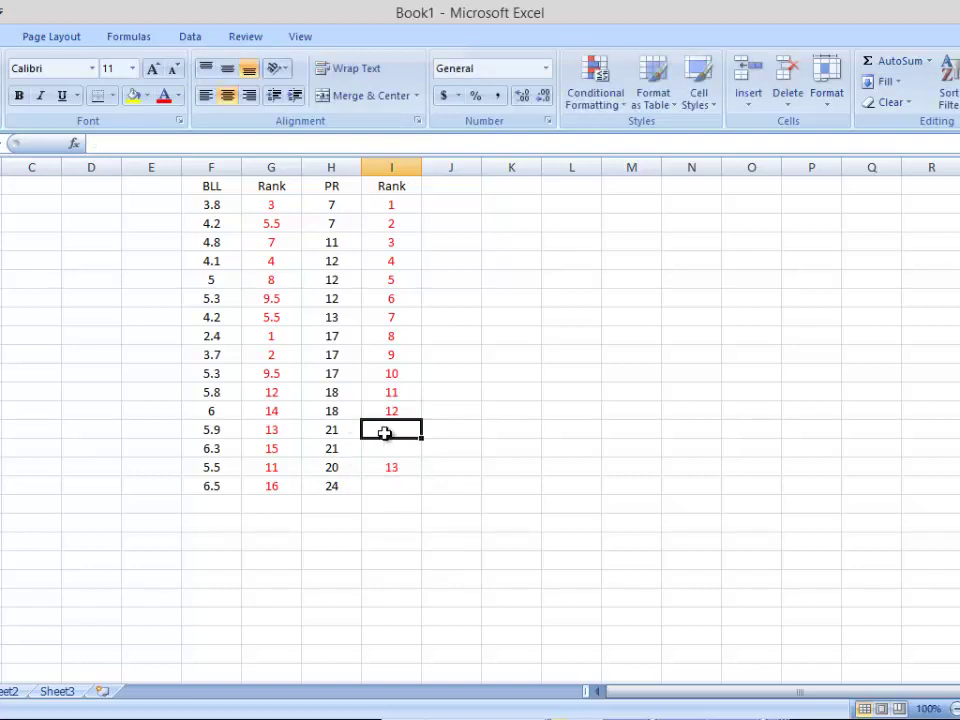
text(14)
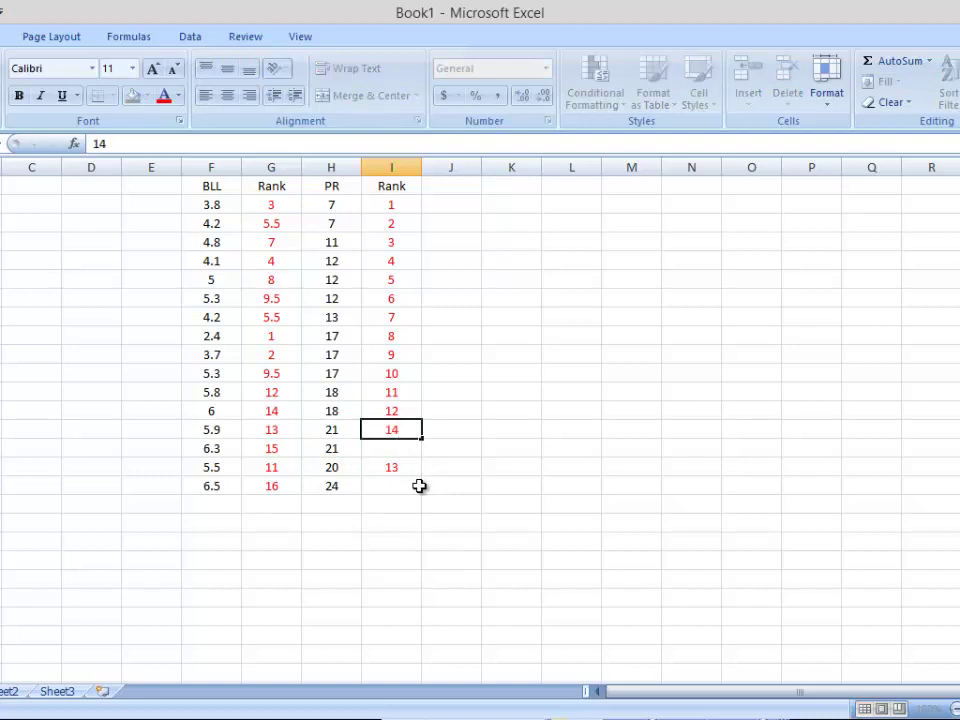
key(Return)
text(15)
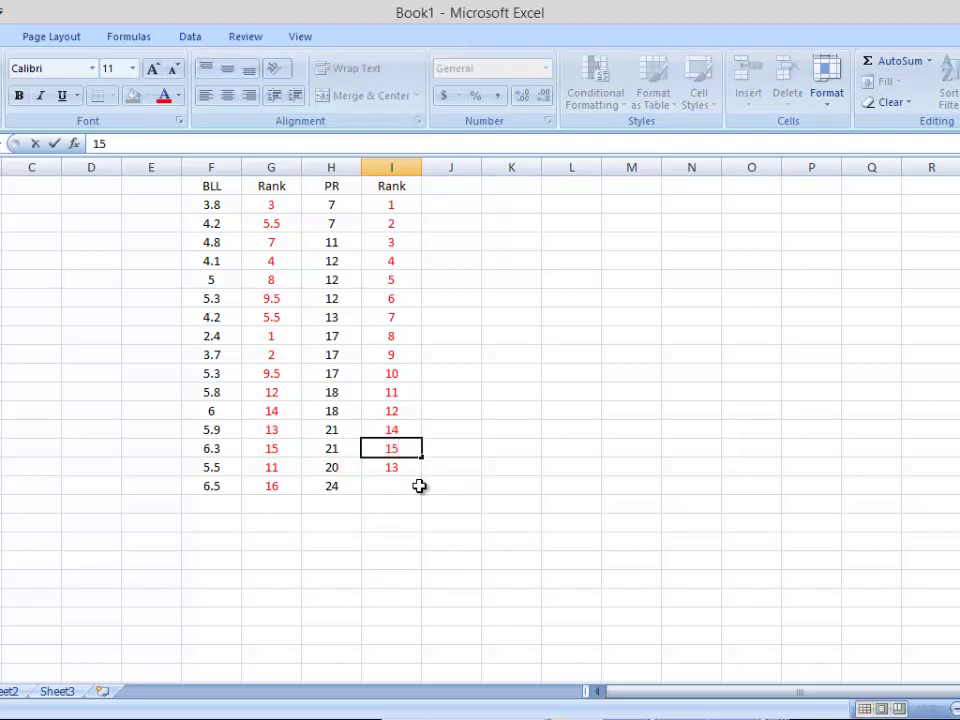
click(419, 485)
text(16)
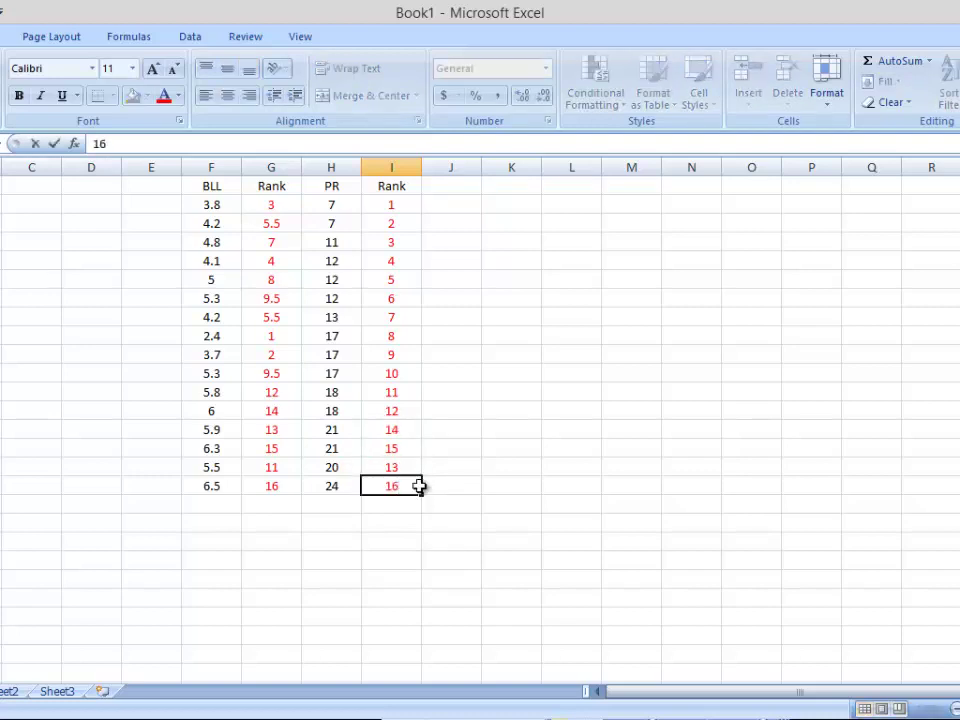
key(Return)
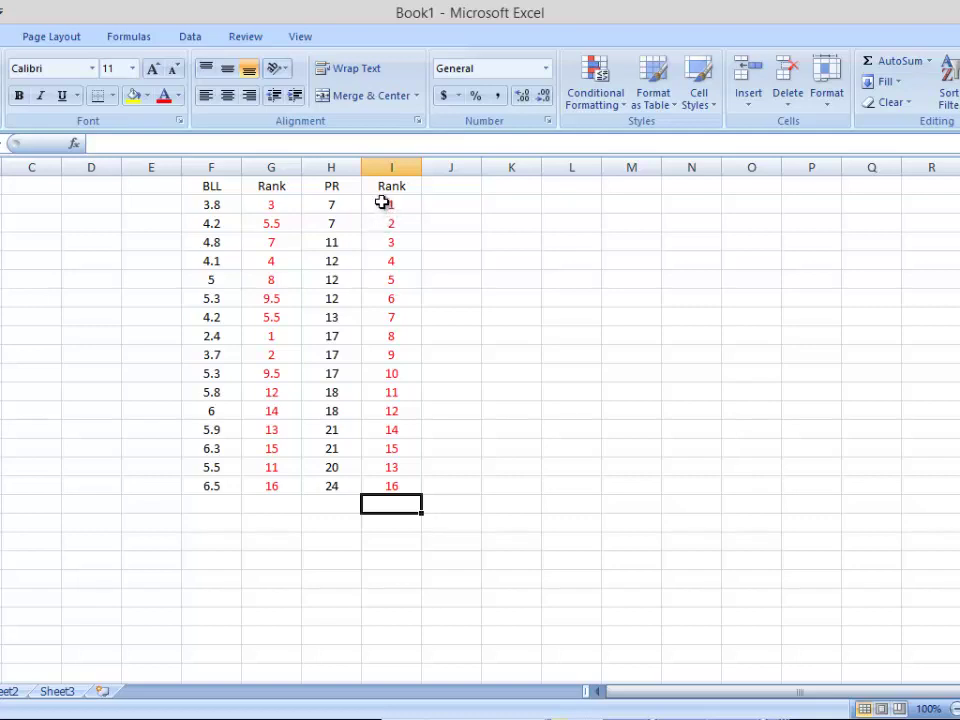
- Give both tied PR 7 values the averaged rank 1.5
click(385, 206)
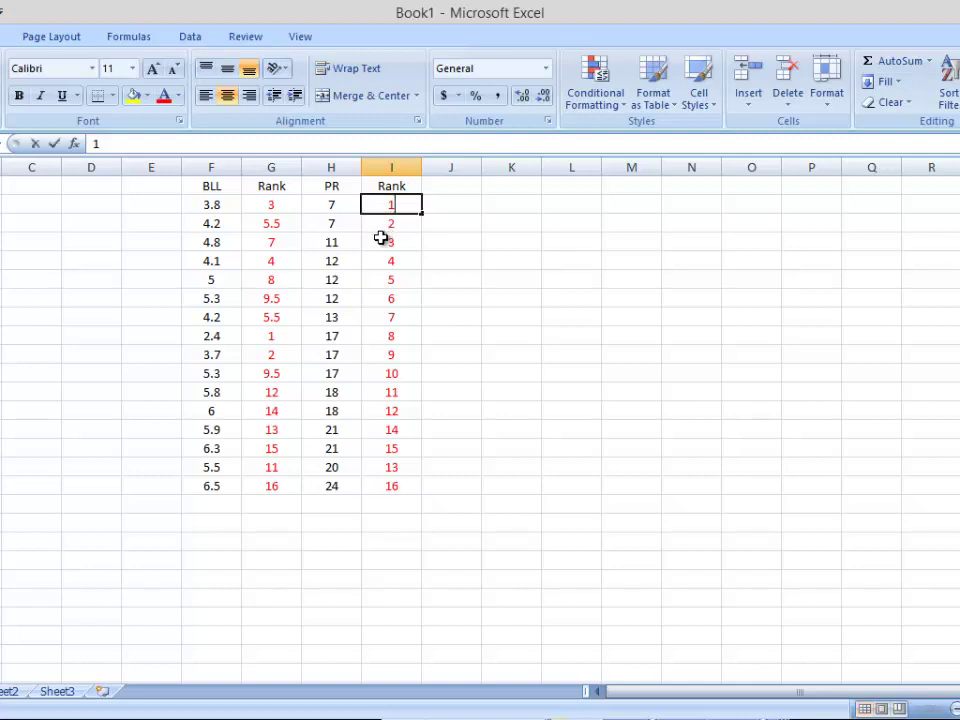
text(1.5)
key(Return)
text(1.5)
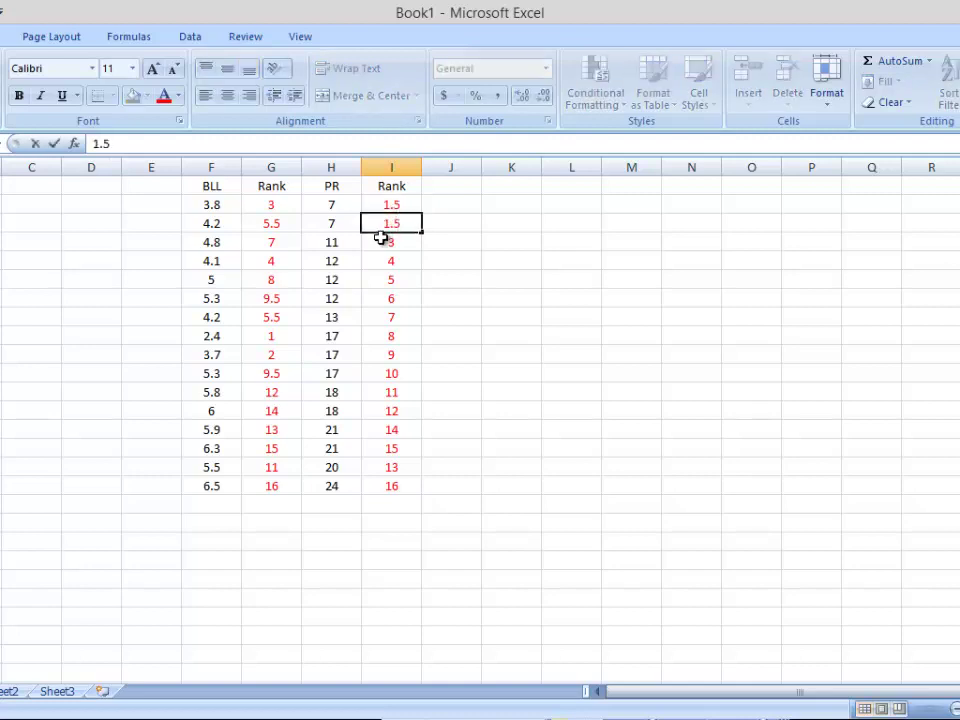
key(Return)
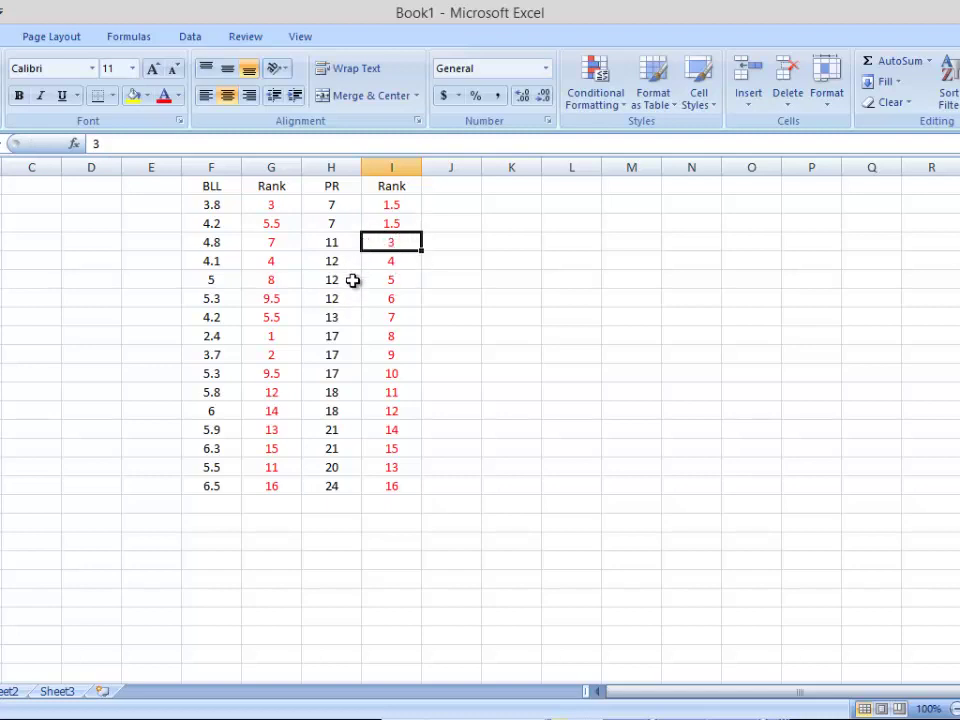
- Check the ranks beside the three tied PR 12 values
click(370, 262)
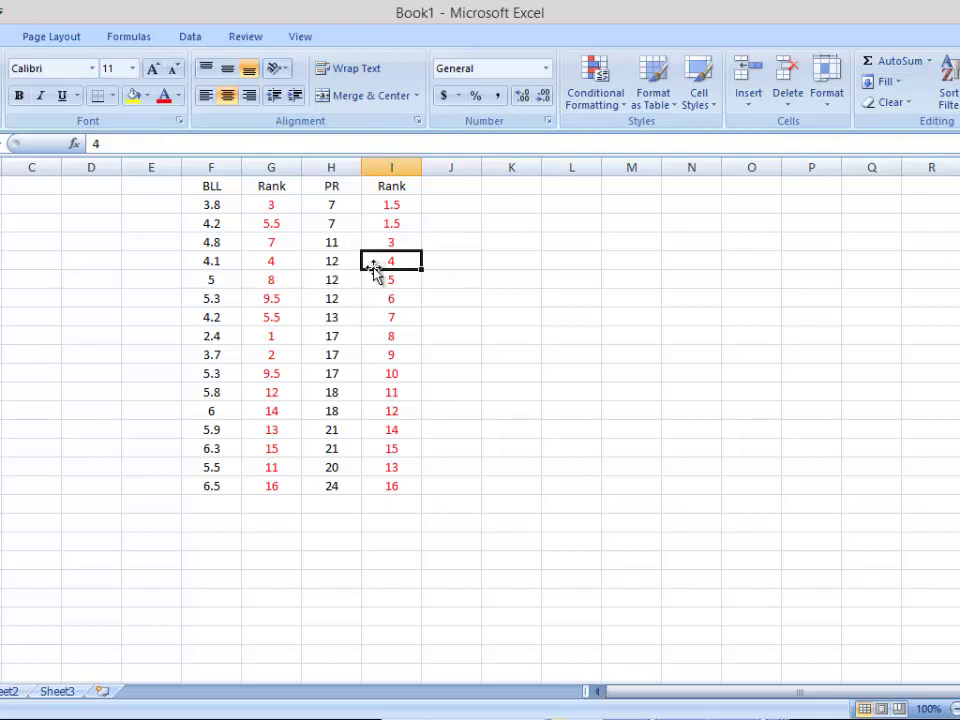
click(373, 281)
click(374, 300)
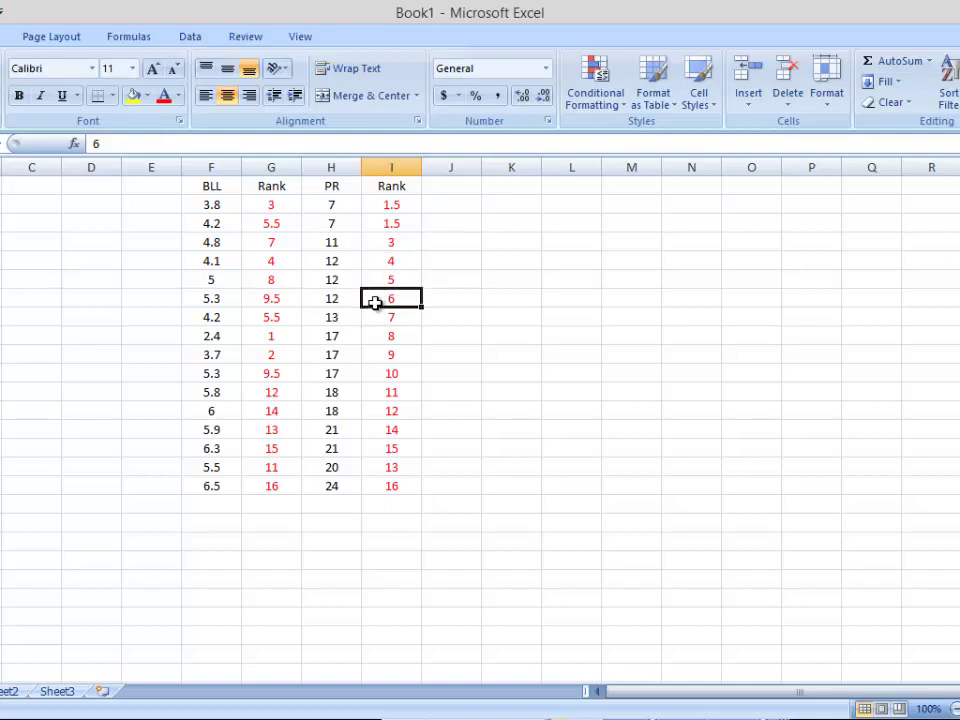
click(378, 264)
click(375, 280)
click(375, 300)
click(369, 281)
click(369, 263)
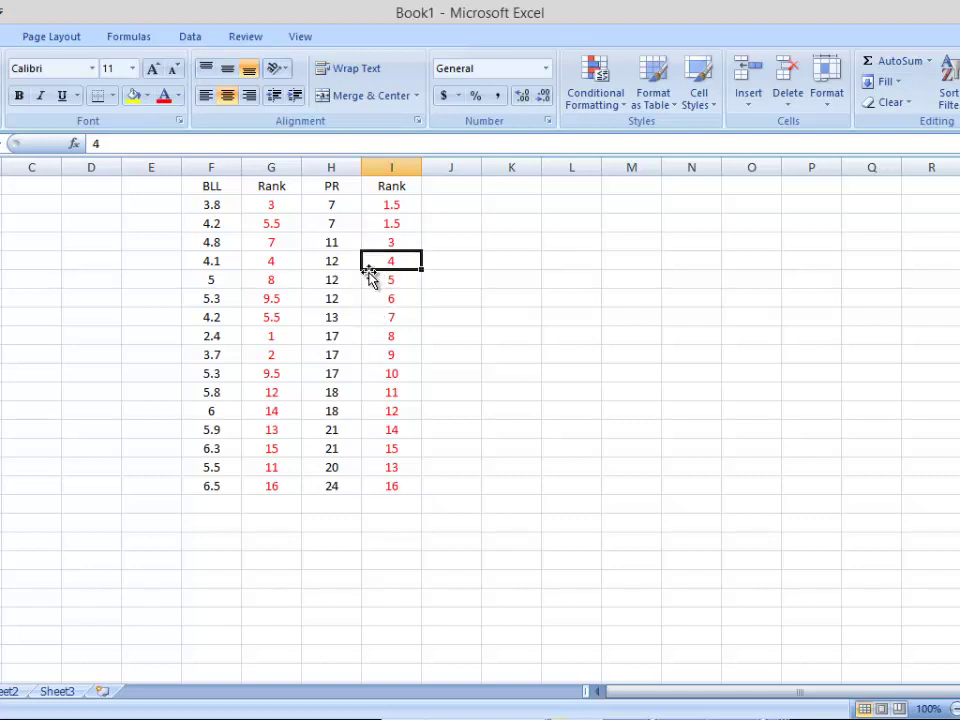
click(370, 300)
click(370, 280)
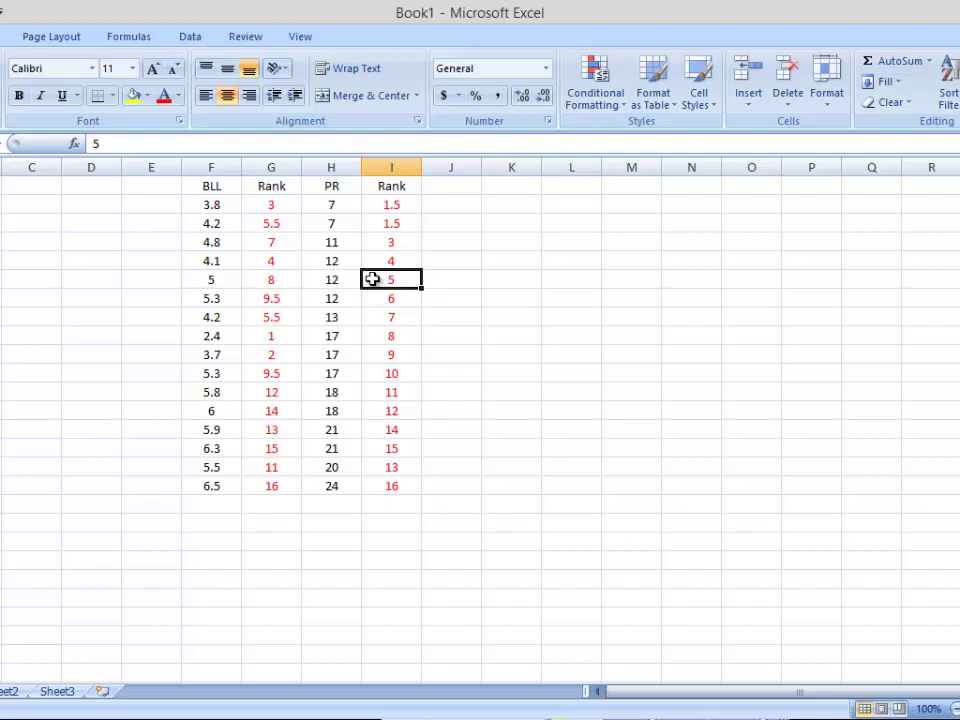
- Change the tied PR 12 ranks to the averaged rank 5
click(376, 261)
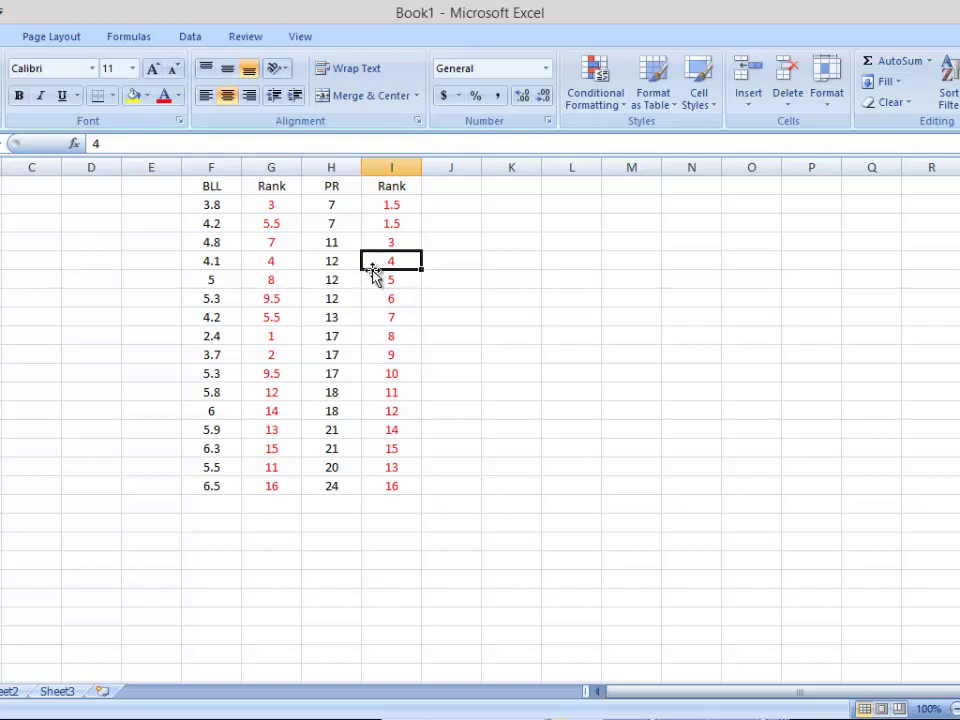
text(5)
key(Return)
key(Return)
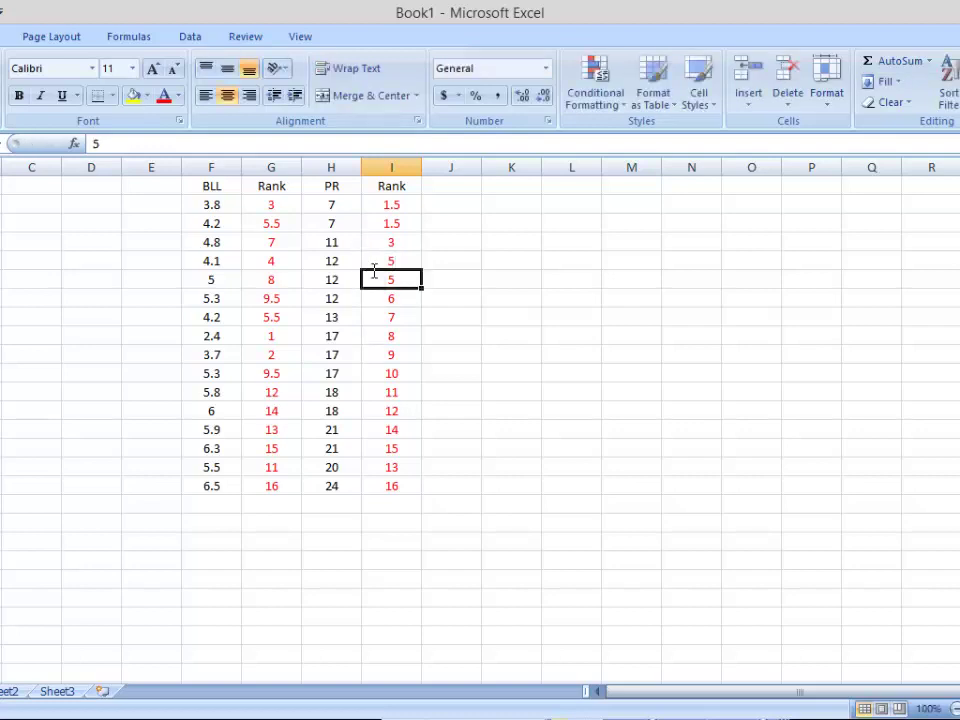
text(5)
key(Return)
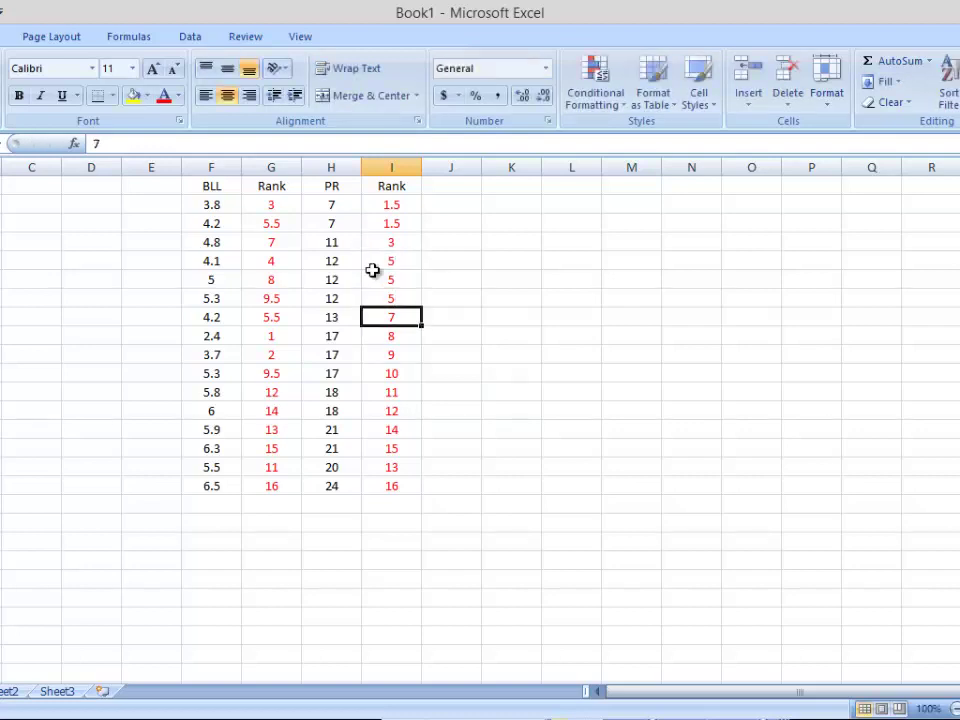
- Replace ranks 8 and 10 for the tied PR 17s with 9
click(381, 336)
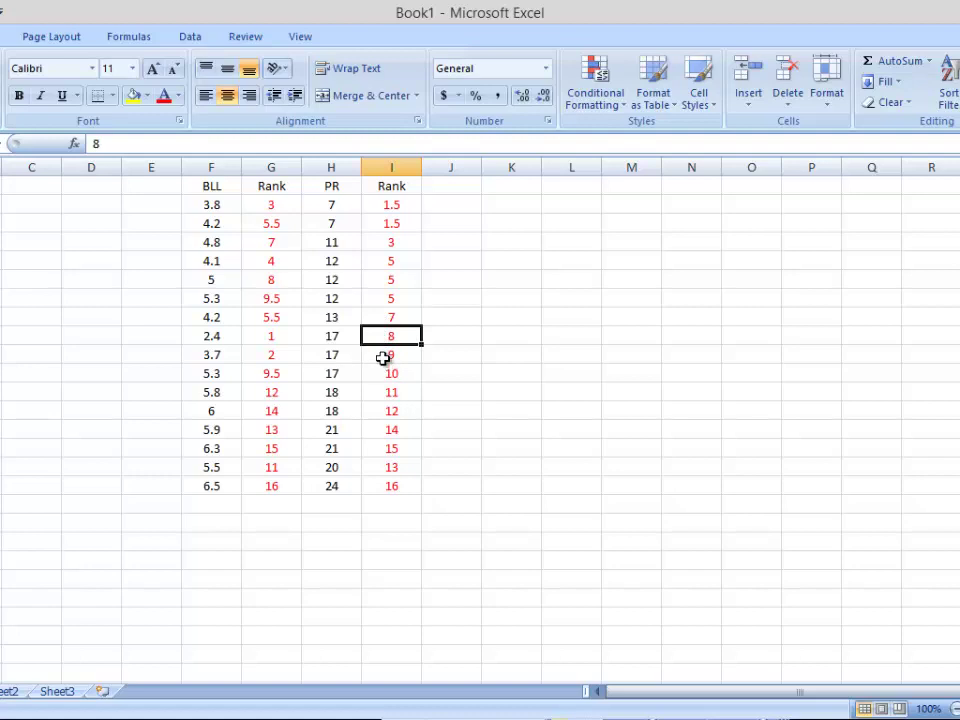
click(381, 355)
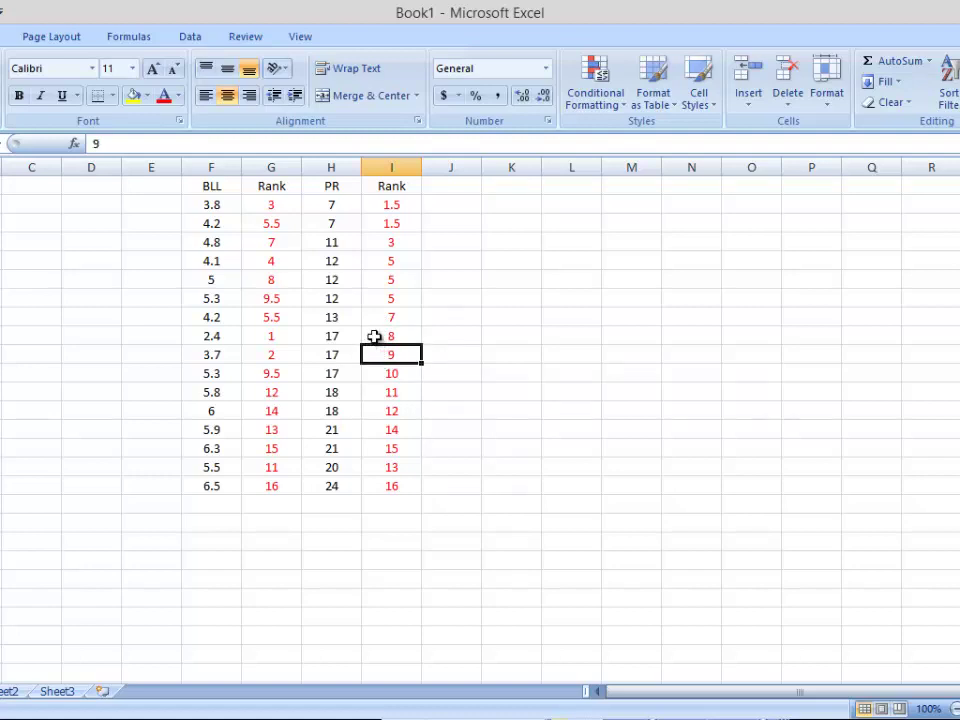
click(374, 337)
text(9)
key(Return)
key(Return)
text(9)
key(Return)
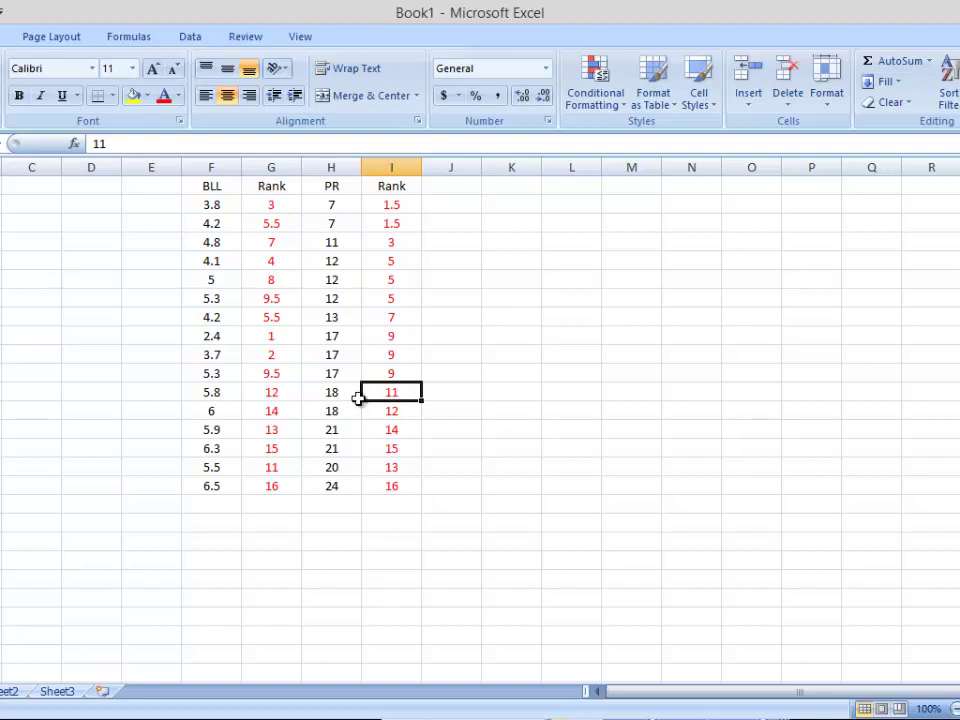
- Set both tied PR 18 ranks to 11.5
key(F2)
text(.5)
key(Return)
text(11.5)
key(Return)
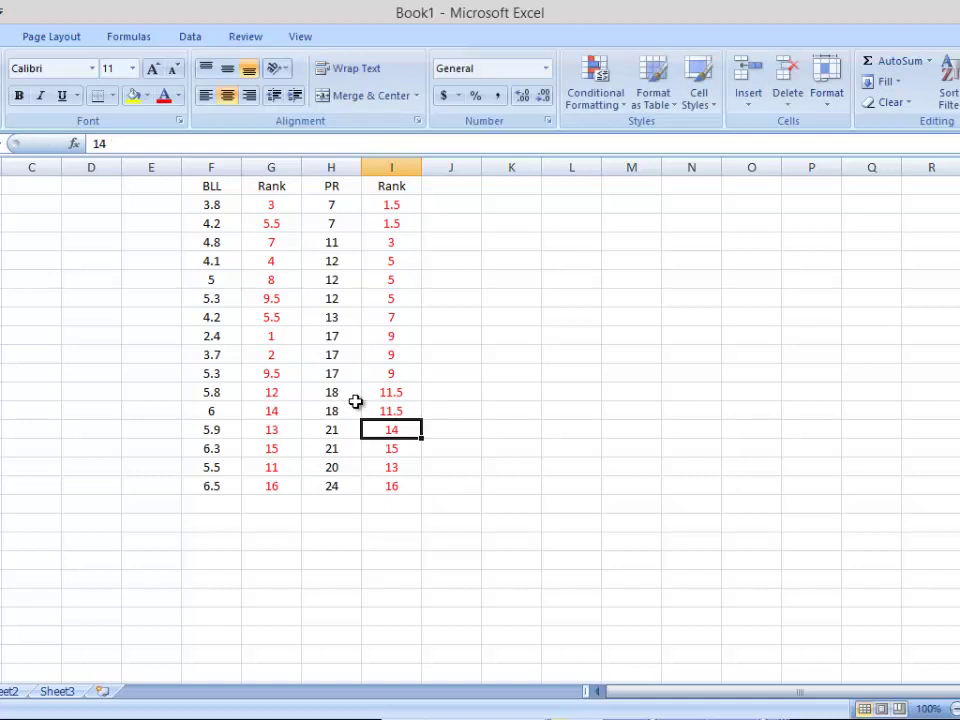
- Set both tied PR 21 ranks to 14.5
key(Down)
key(Up)
key(F2)
text(.5)
key(Return)
text(14.5)
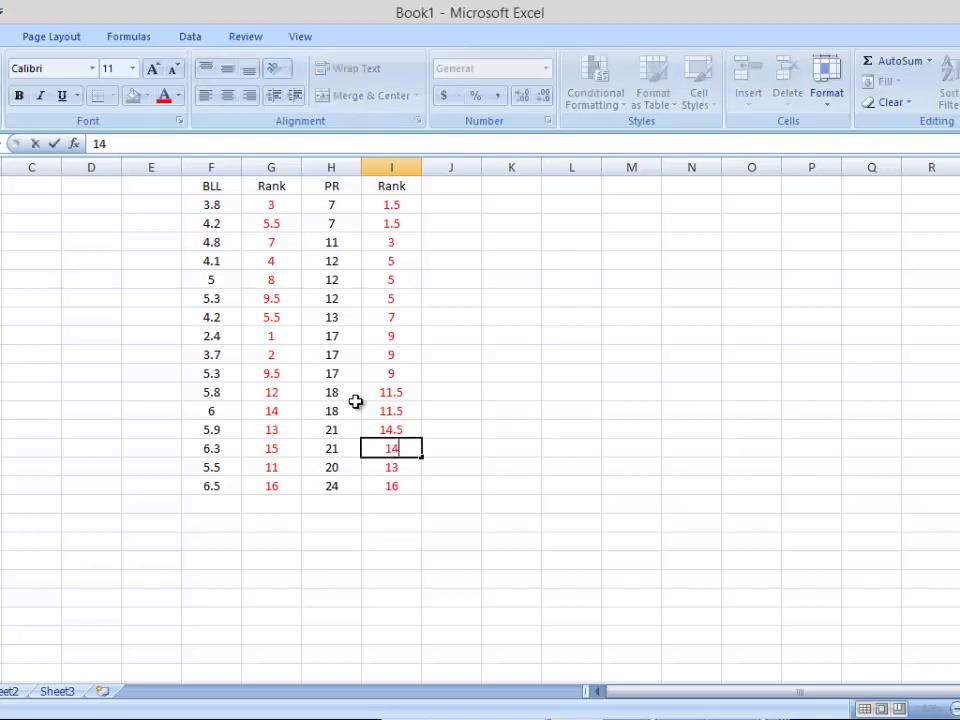
key(Return)
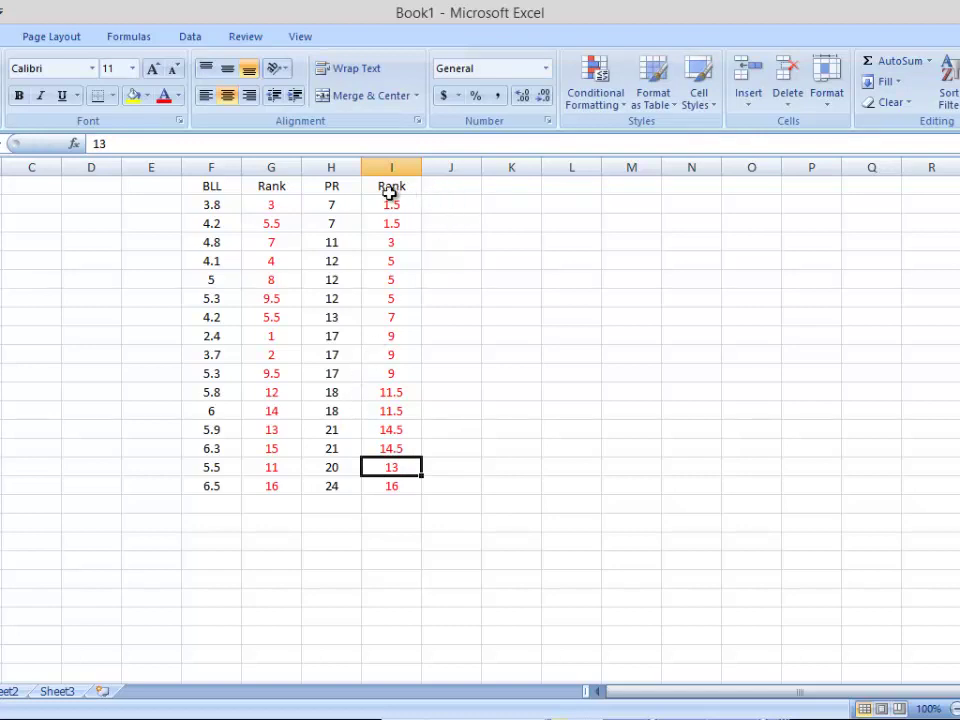
click(370, 507)
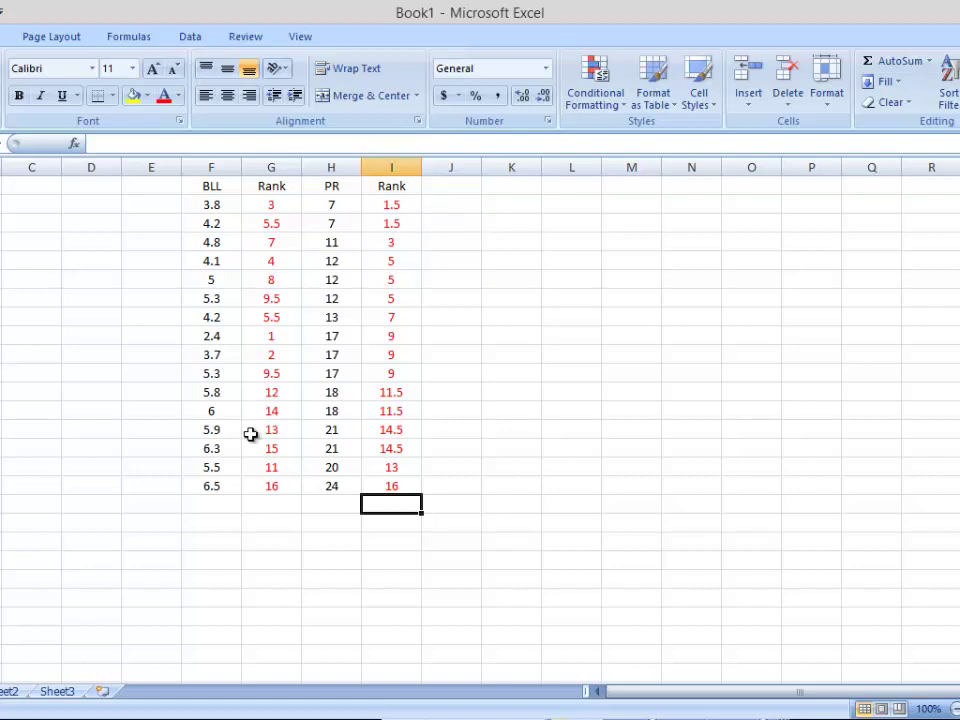
- Total the BLL ranks with =SUM(G2:G17) below them, giving 136
click(268, 506)
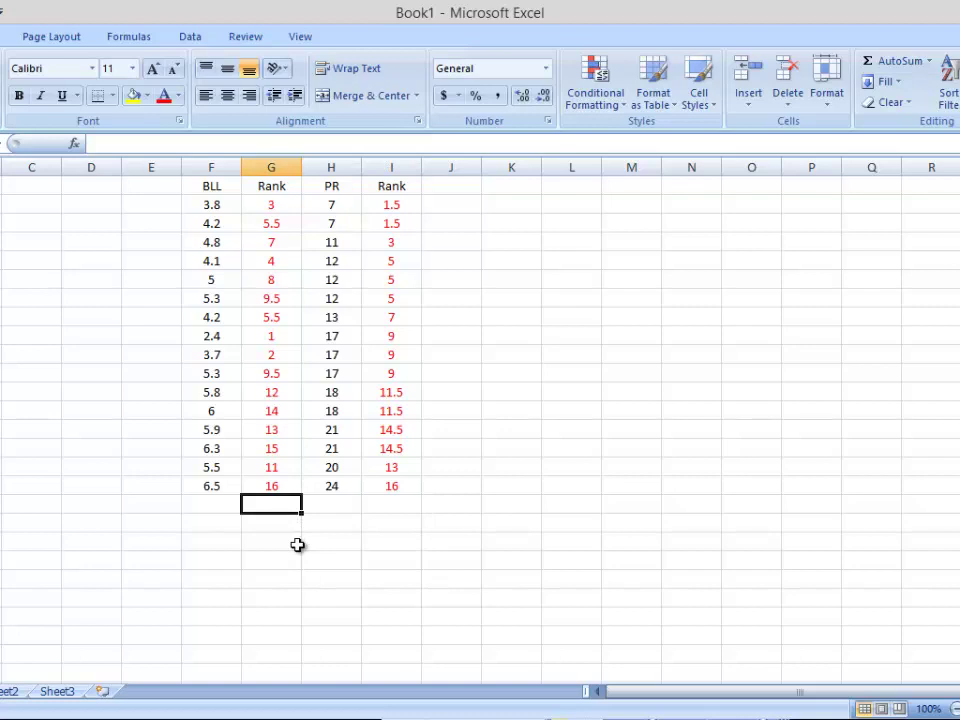
text(=)
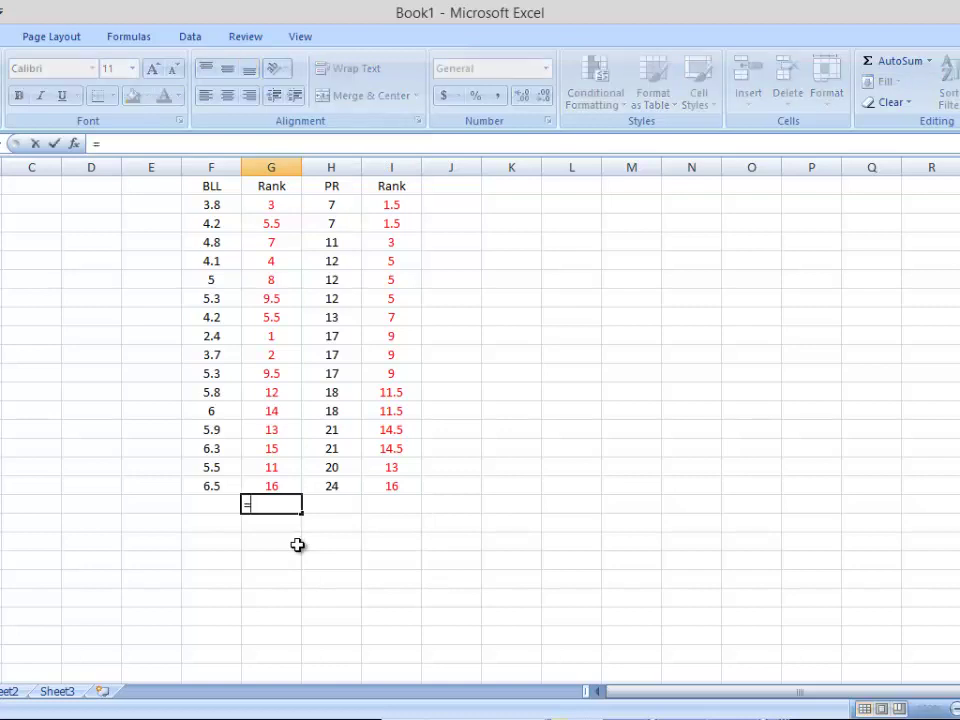
text(sum)
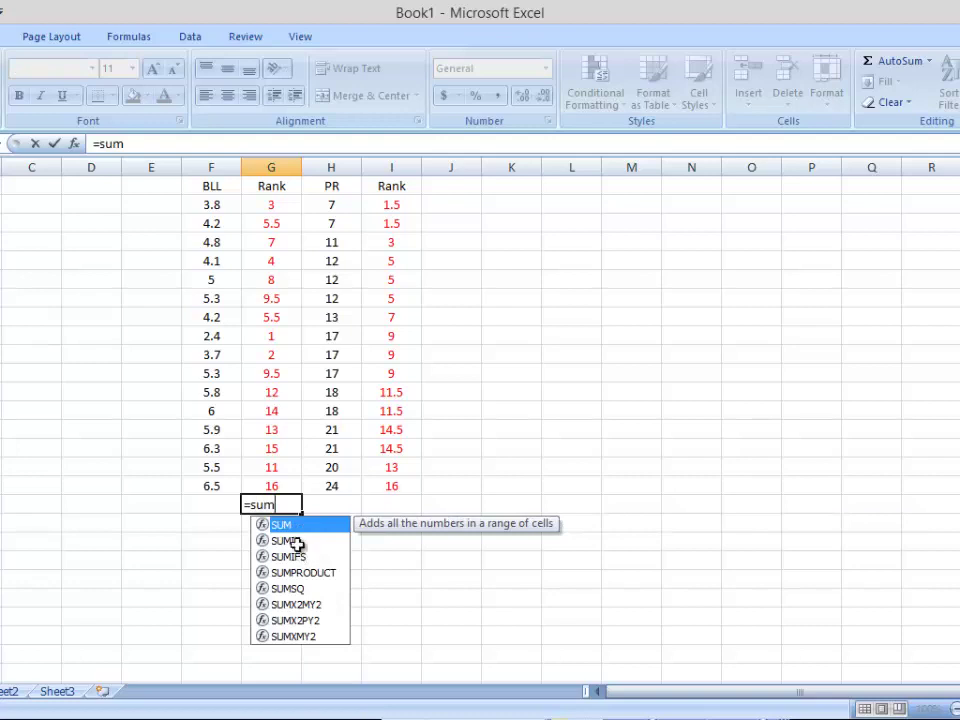
text(()
drag(266, 205, 250, 490)
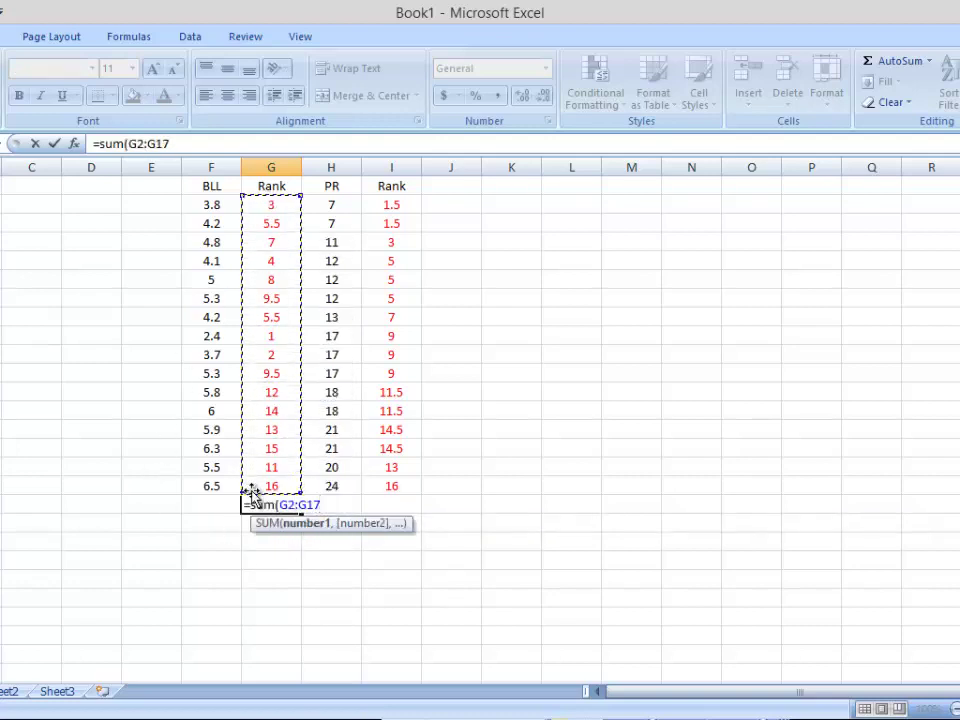
text())
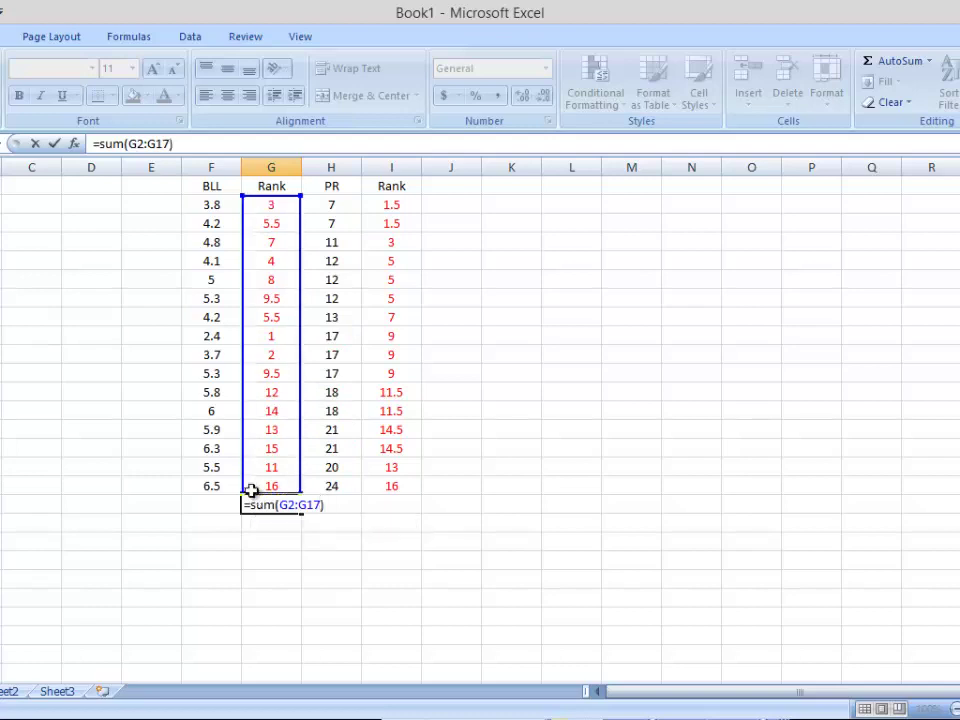
key(Return)
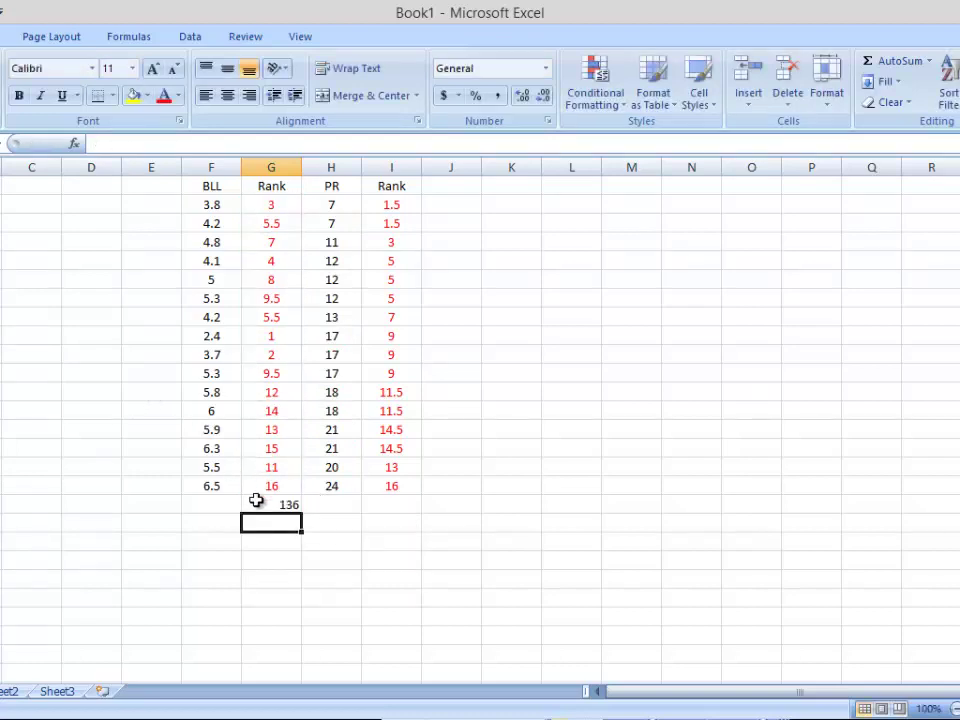
- Total the PR ranks with =SUM(I2:I17) below them, also 136
click(381, 505)
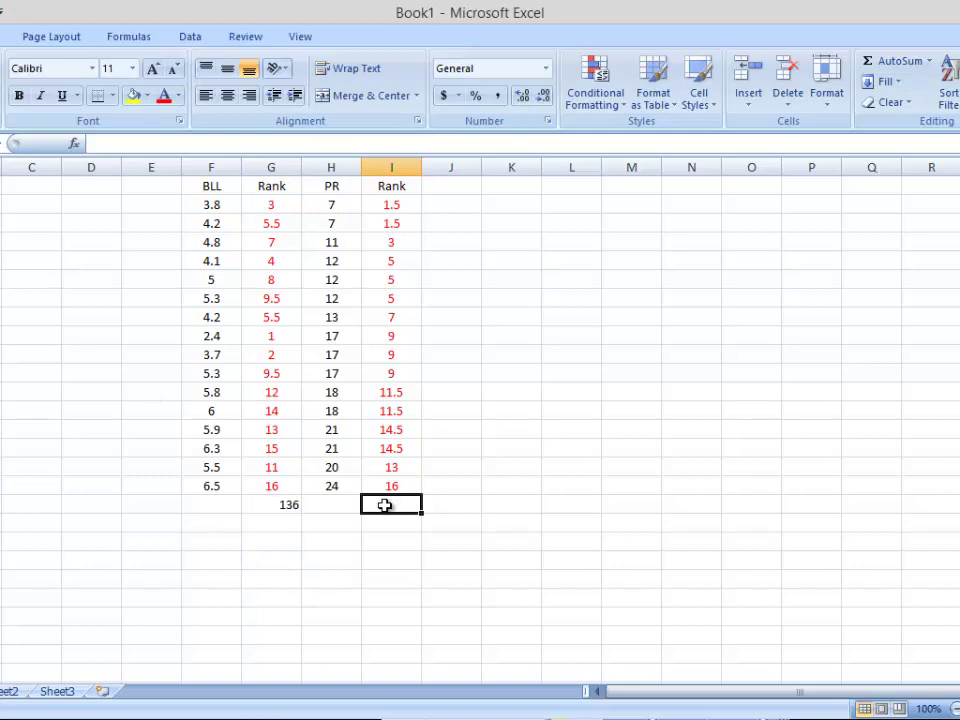
text(=)
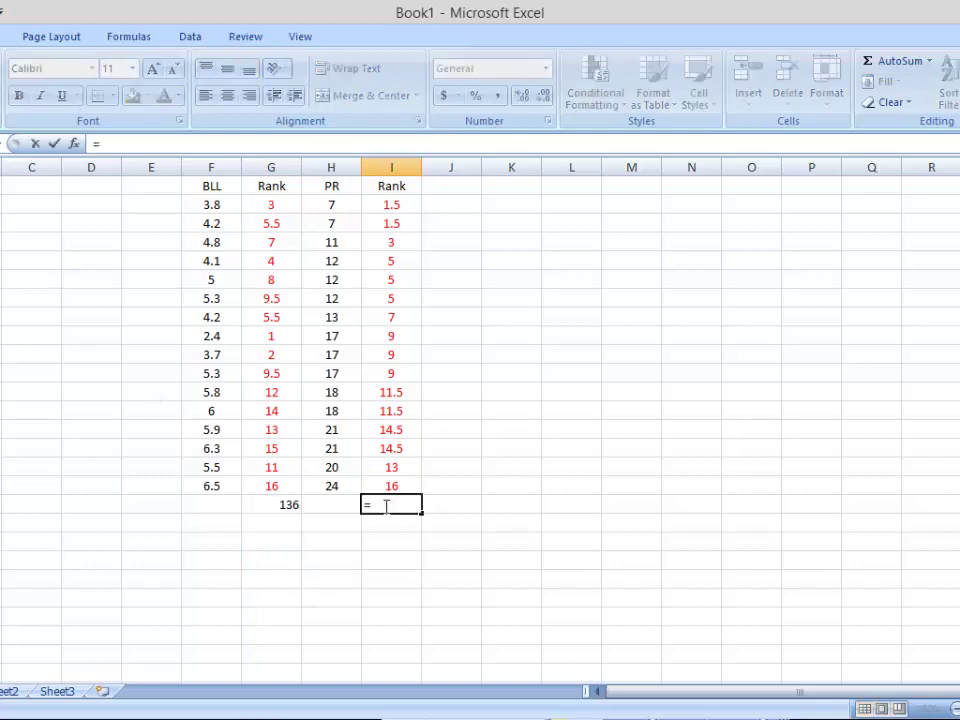
text(sum)
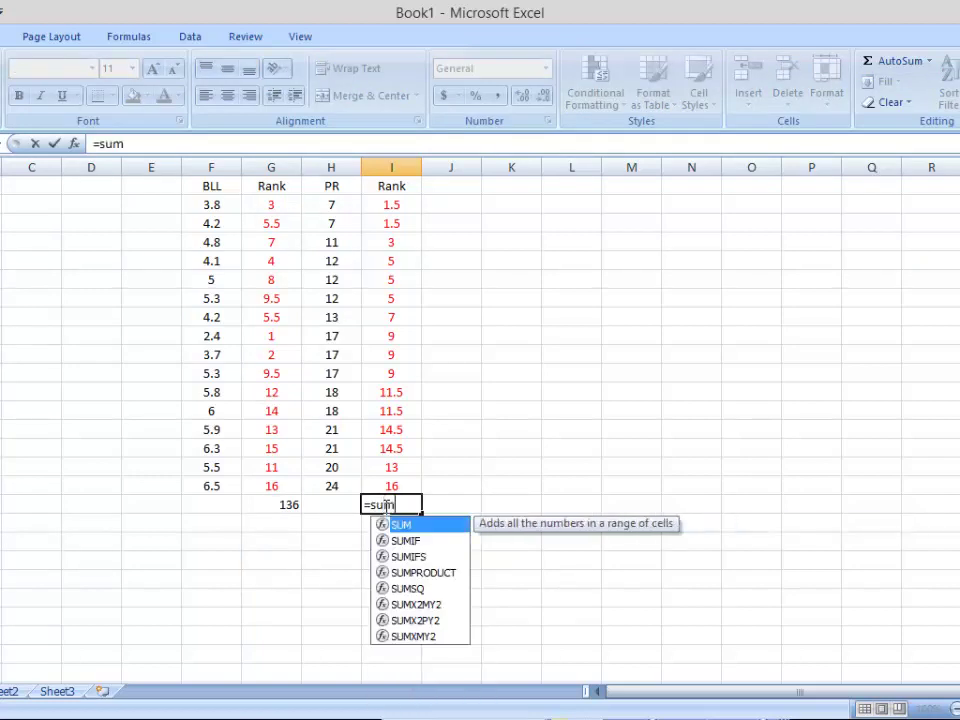
text(()
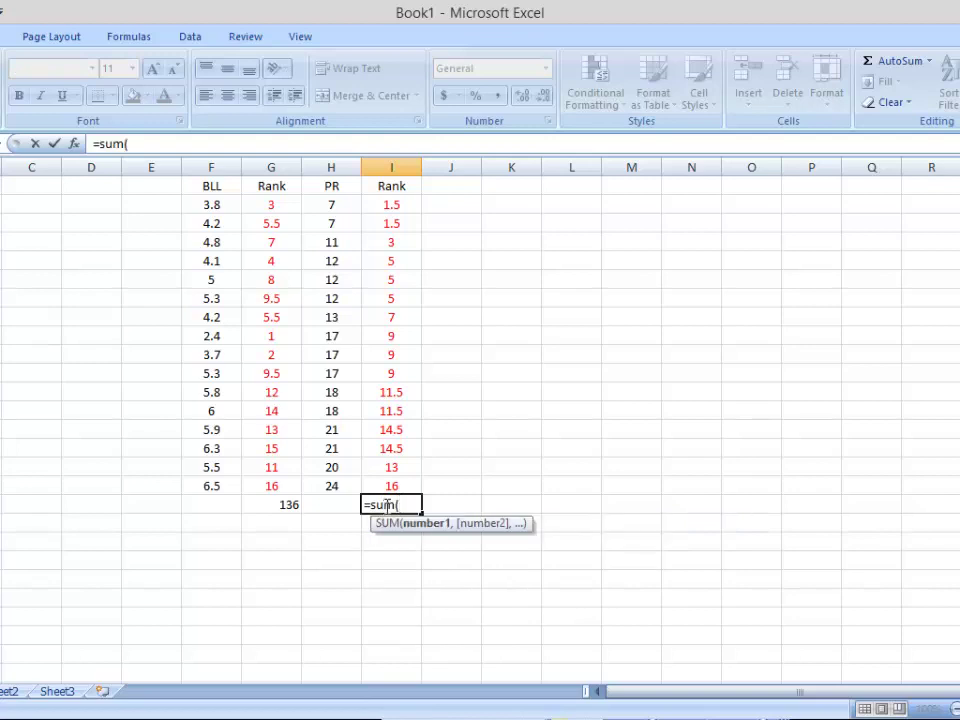
drag(383, 205, 378, 488)
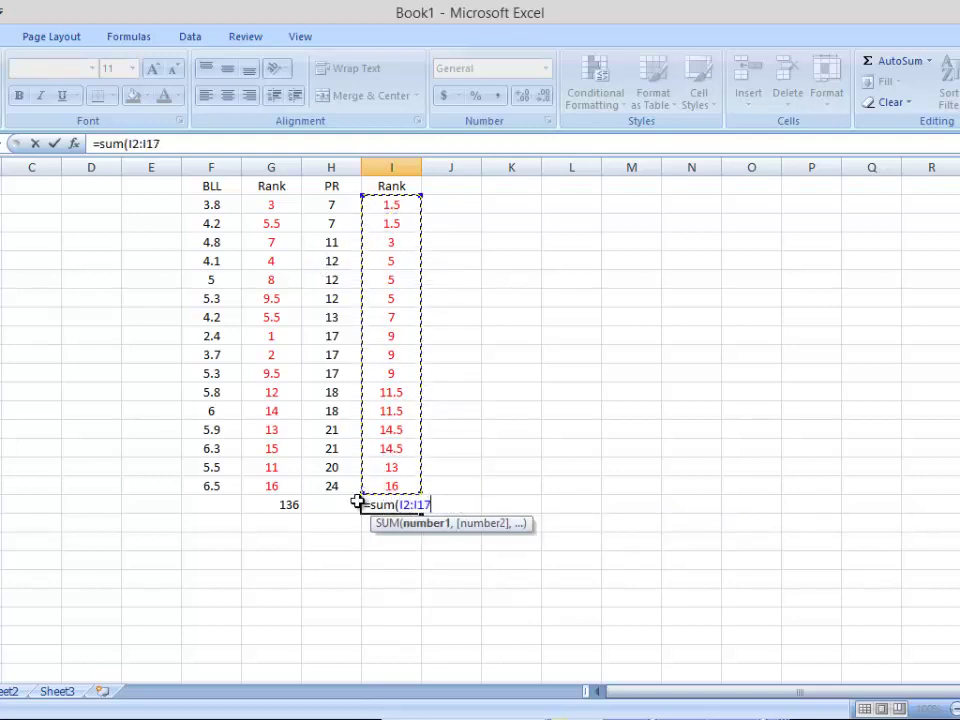
text())
key(Return)
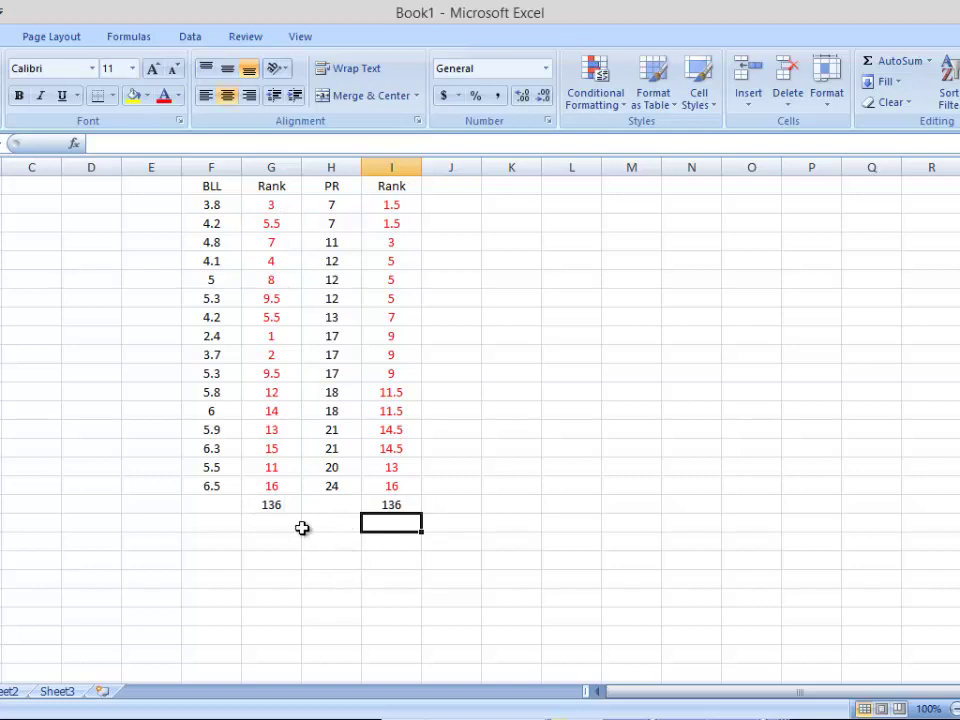
click(271, 524)
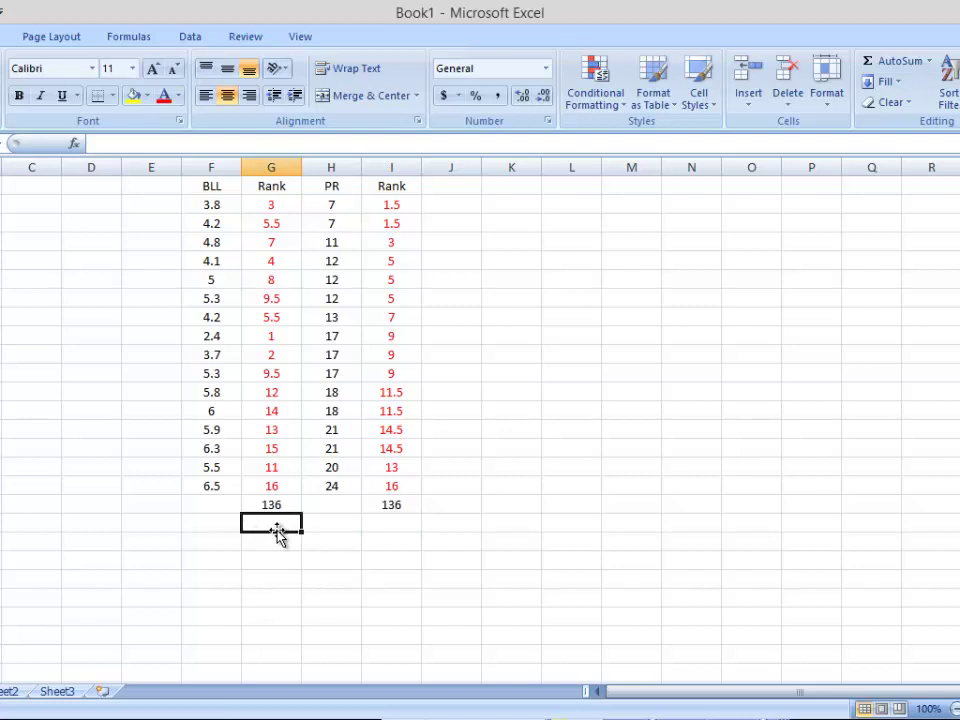
- Label the BLL rank total 'u' in G19 and the PR rank total 'v' in I19
text(u)
key(Escape)
key(Right)
key(Right)
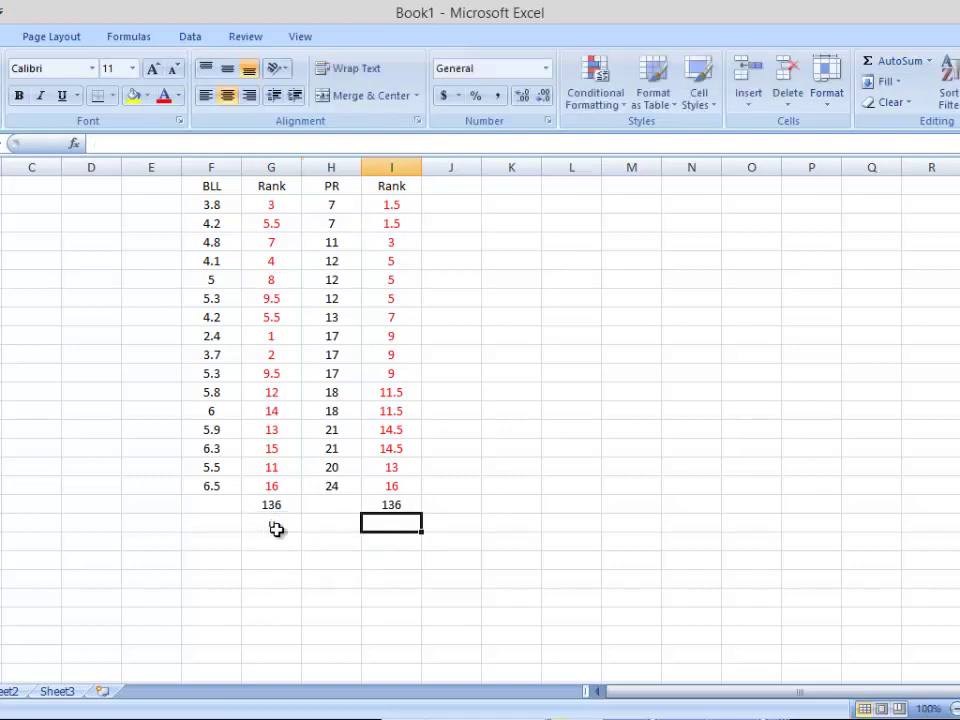
text(v)
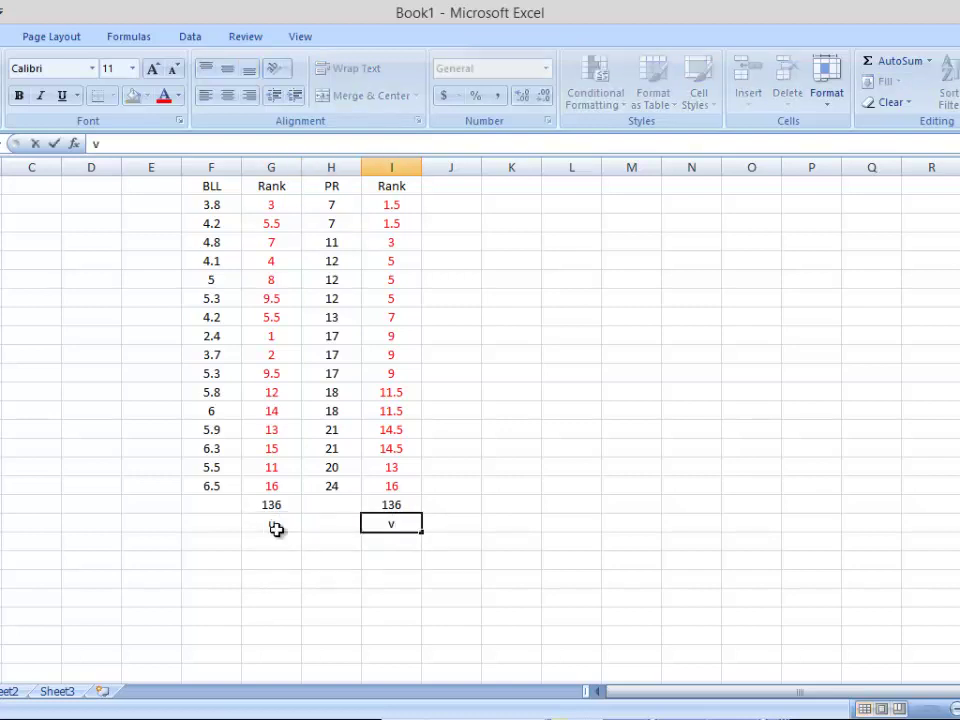
key(Tab)
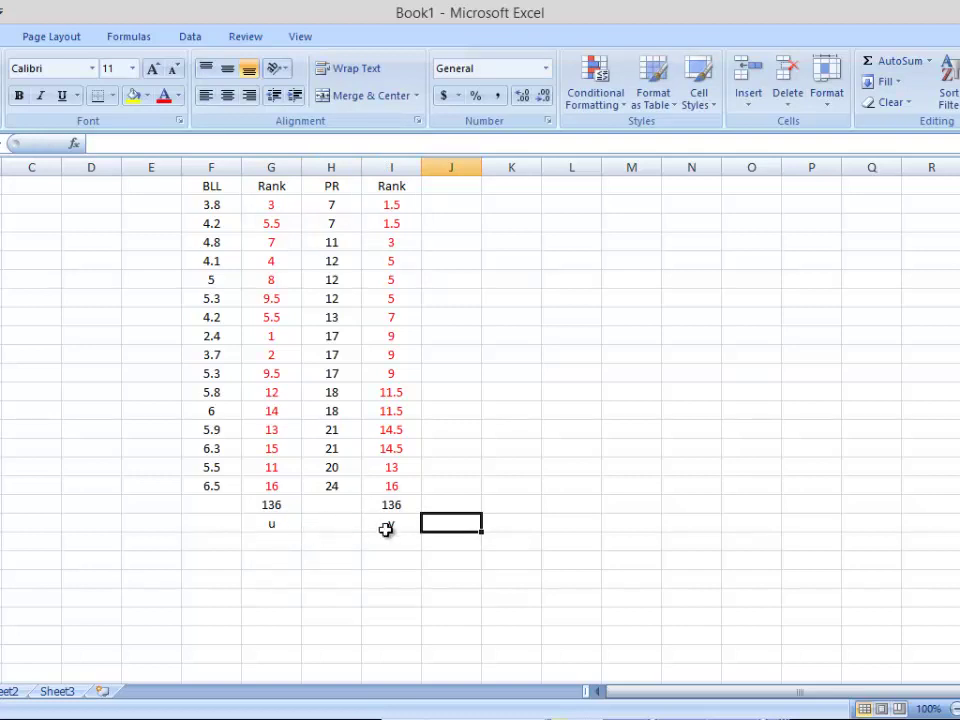
click(438, 184)
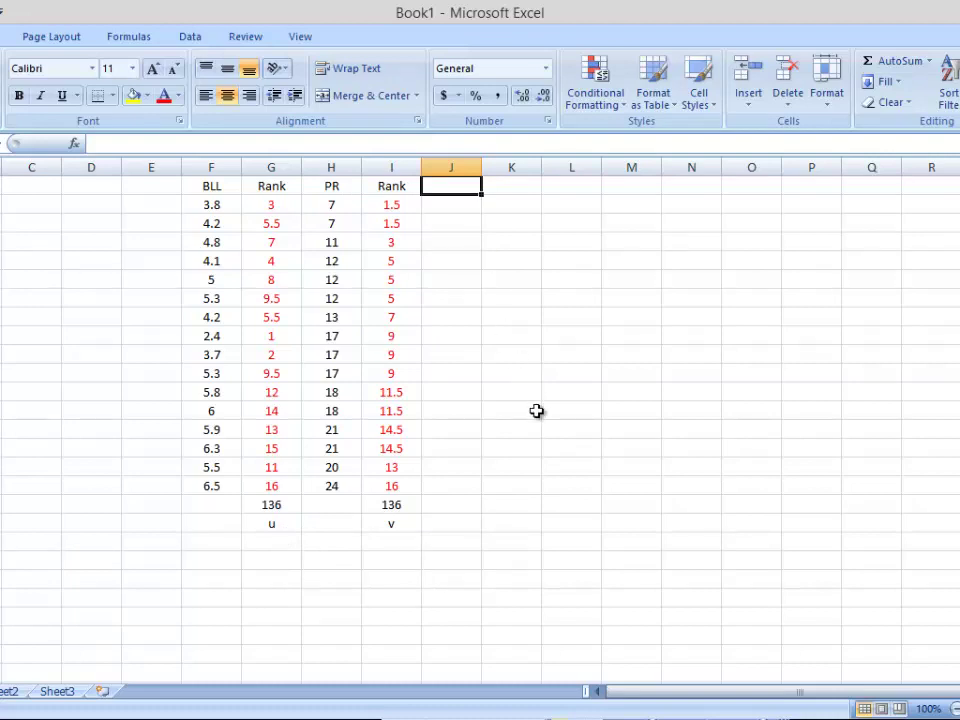
- Add the headings uu, vv and uv in cells J1, K1 and L1
text(uu)
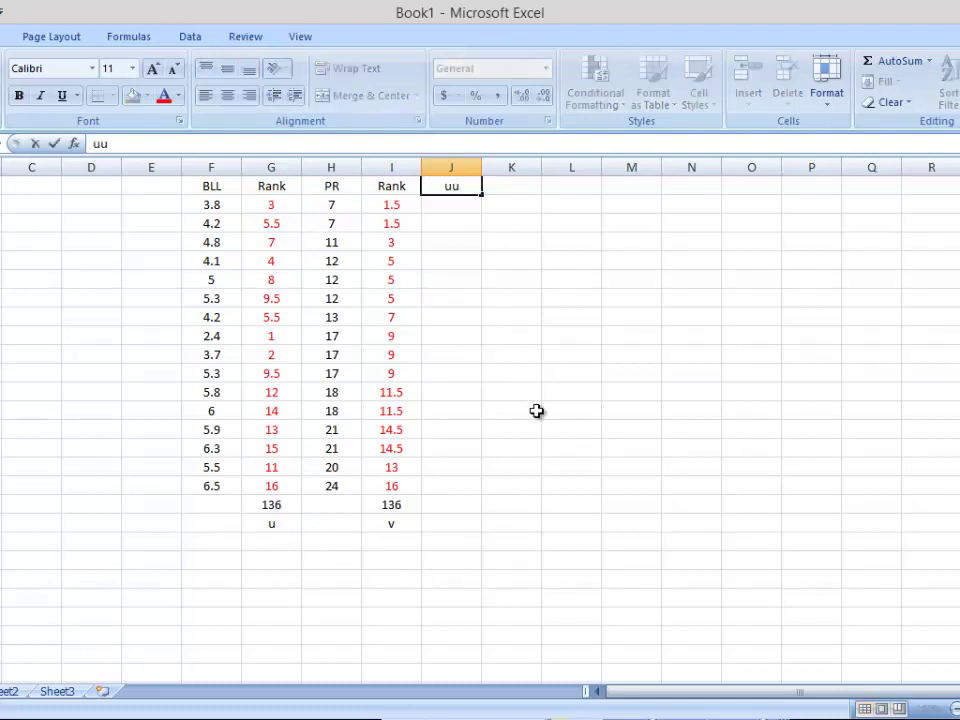
key(Return)
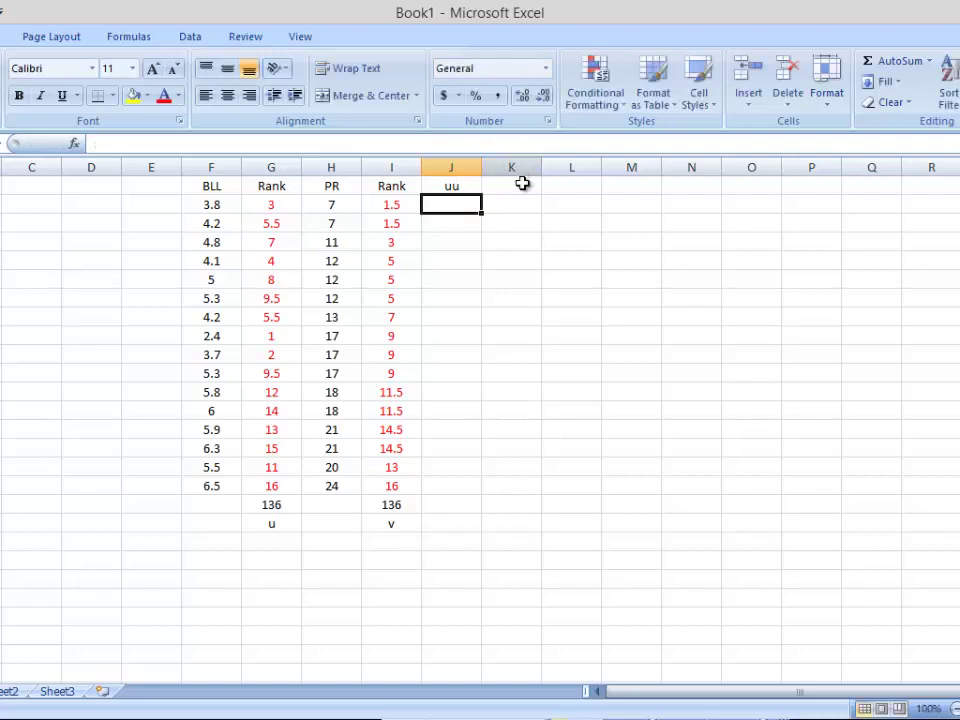
click(517, 187)
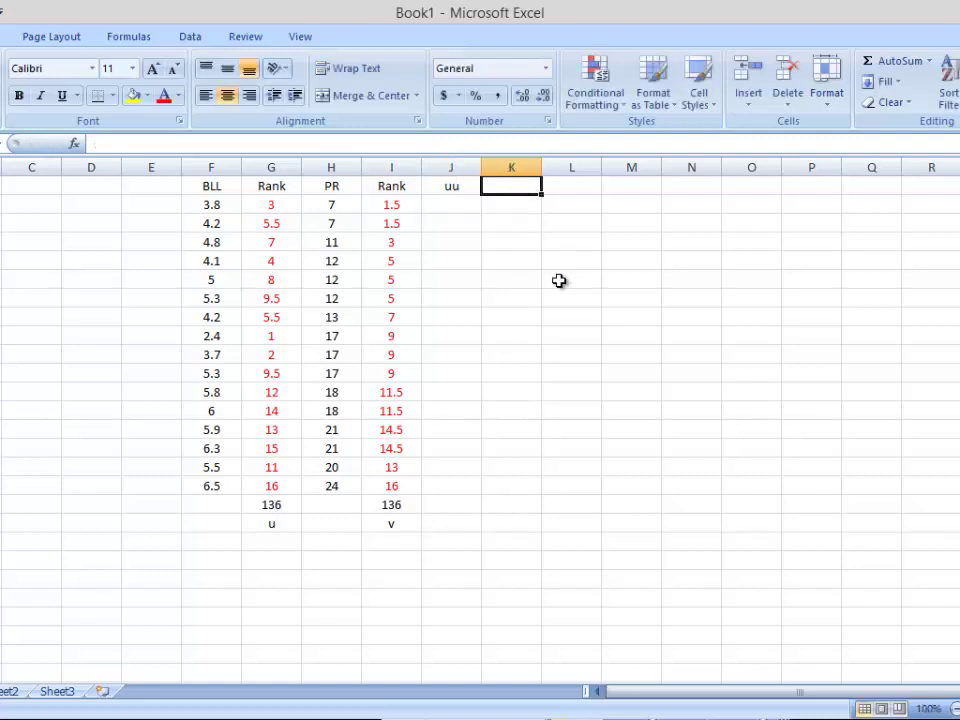
text(vv)
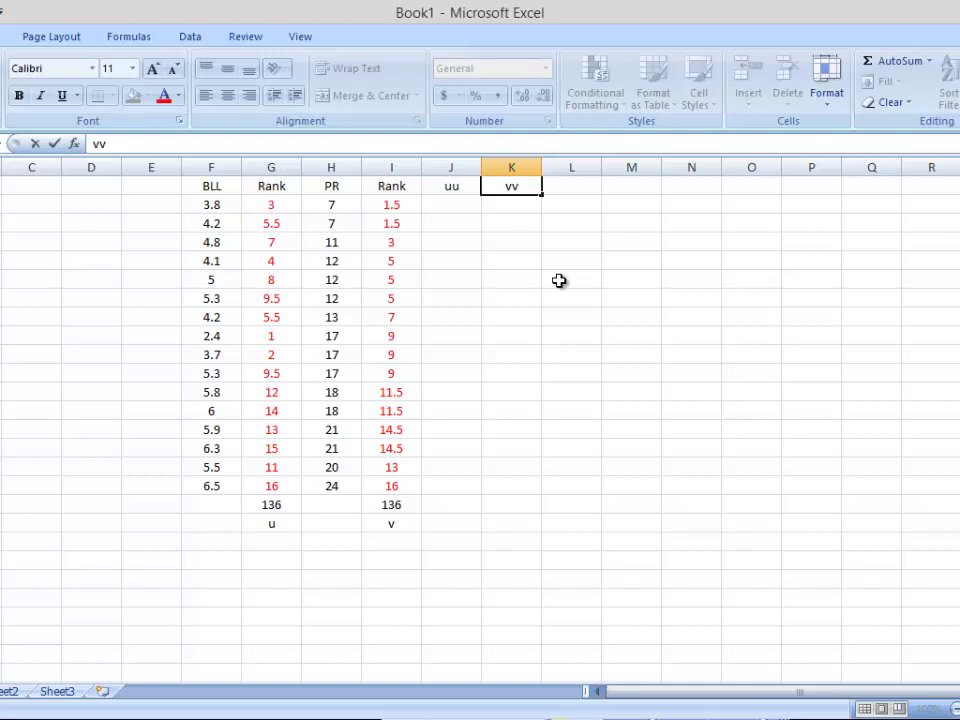
key(Return)
click(570, 187)
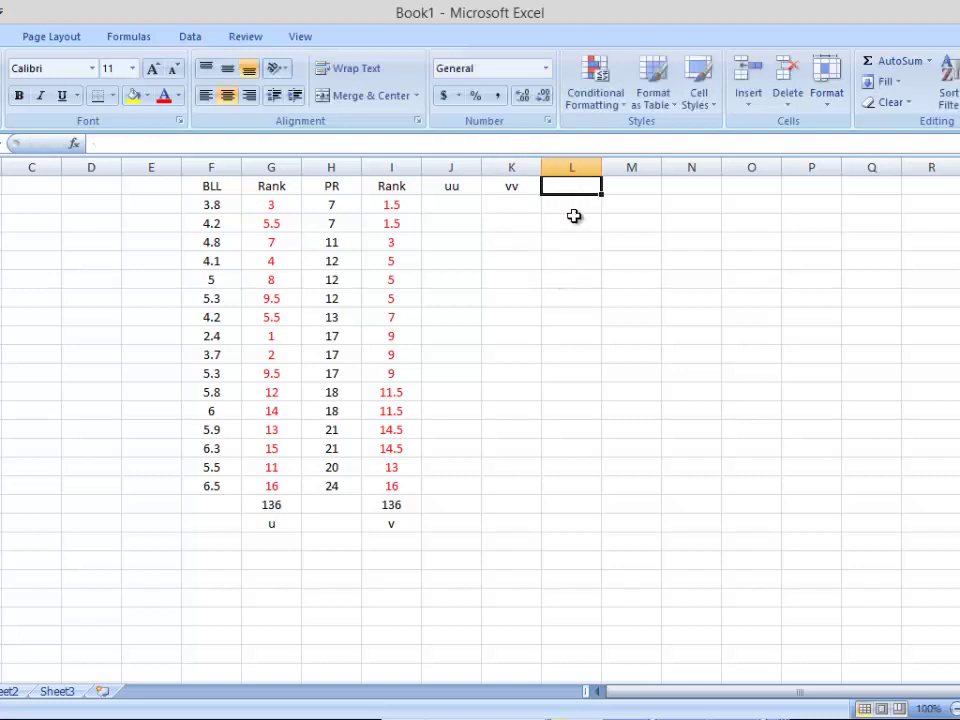
text(u)
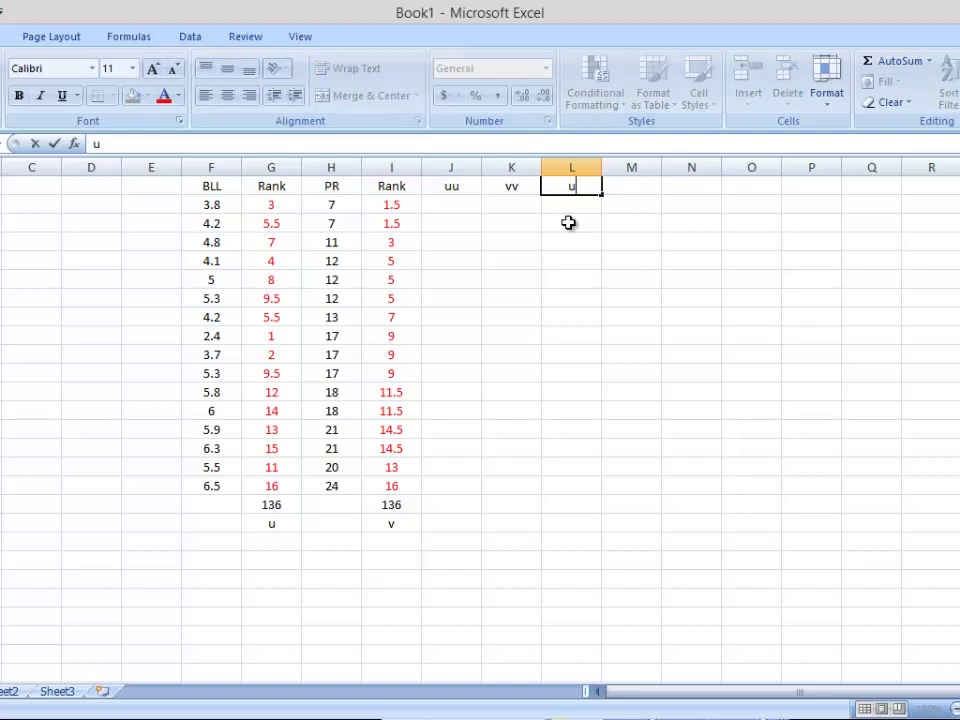
key(Return)
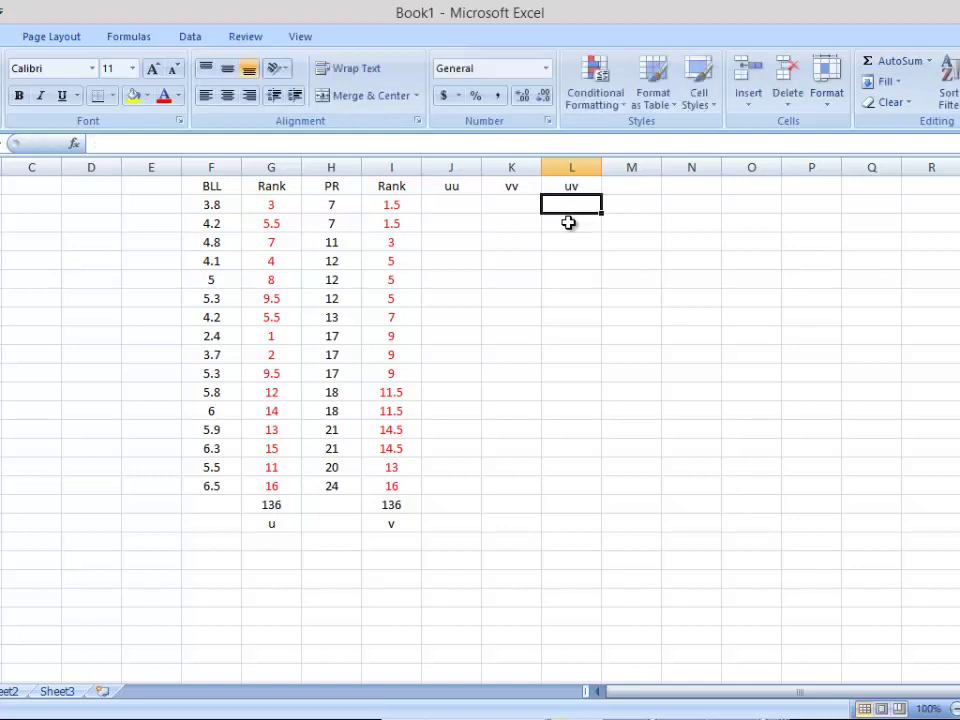
click(460, 203)
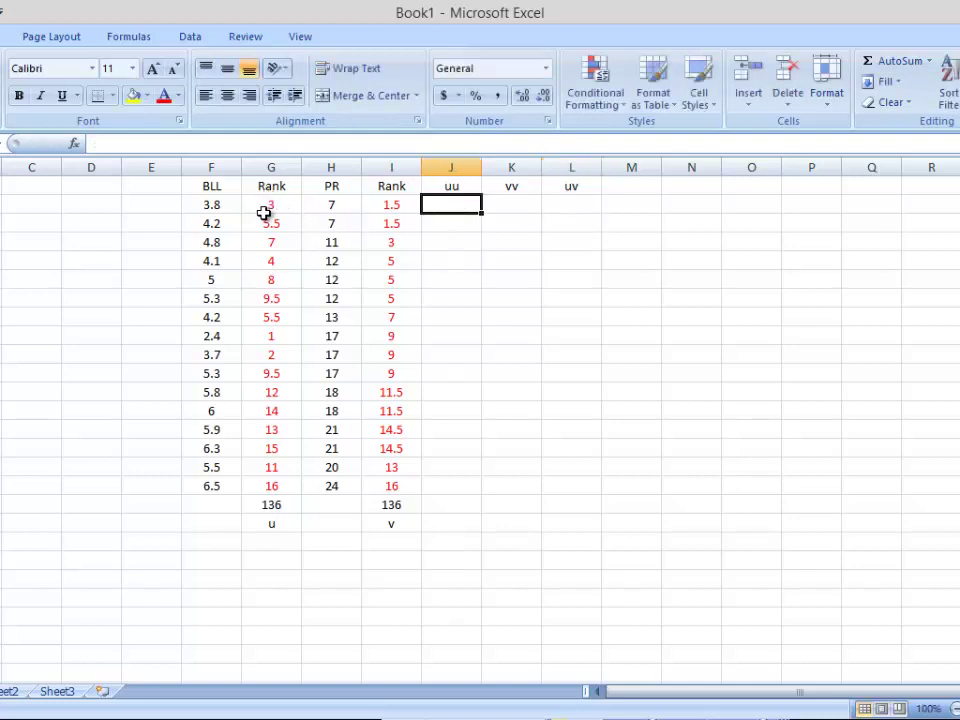
- Replace a trial 9 in J2 with the formula =G2*G2
text(9)
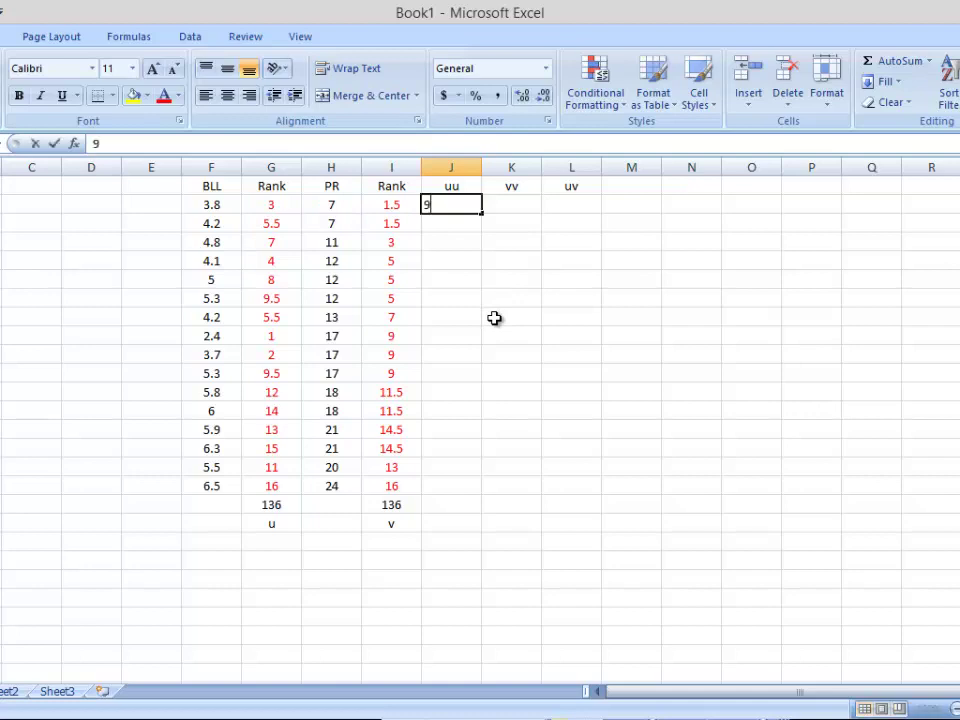
key(Return)
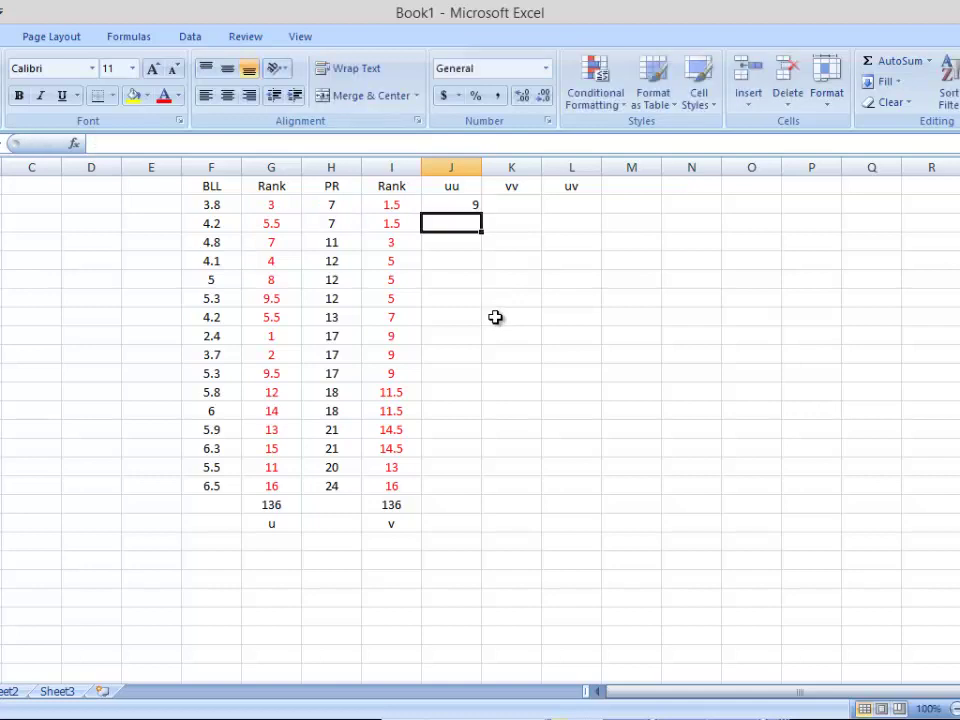
click(444, 204)
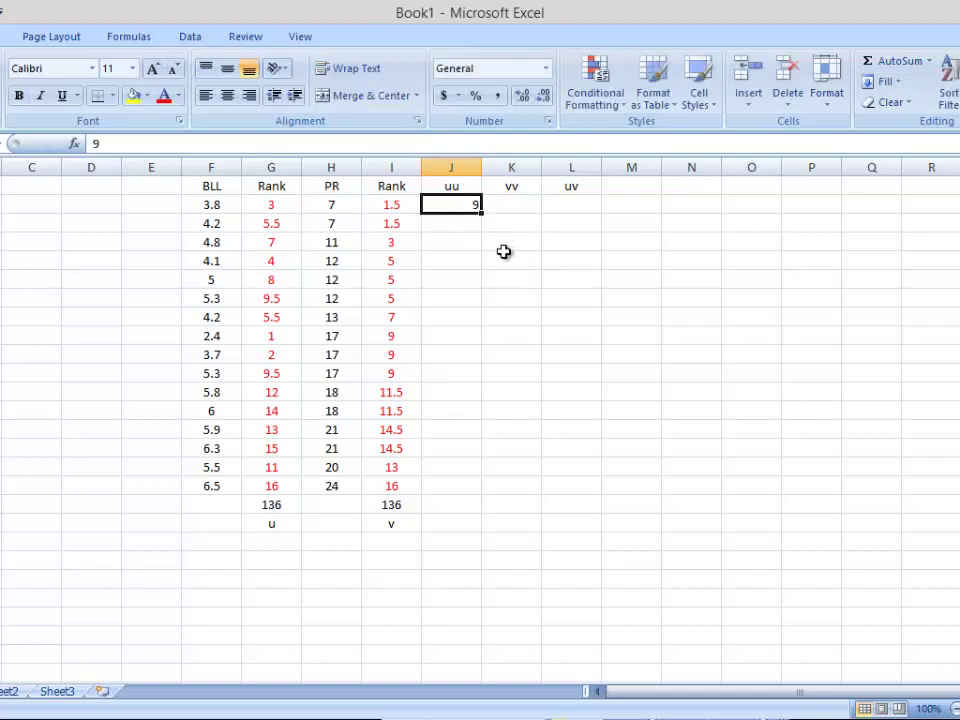
text(=)
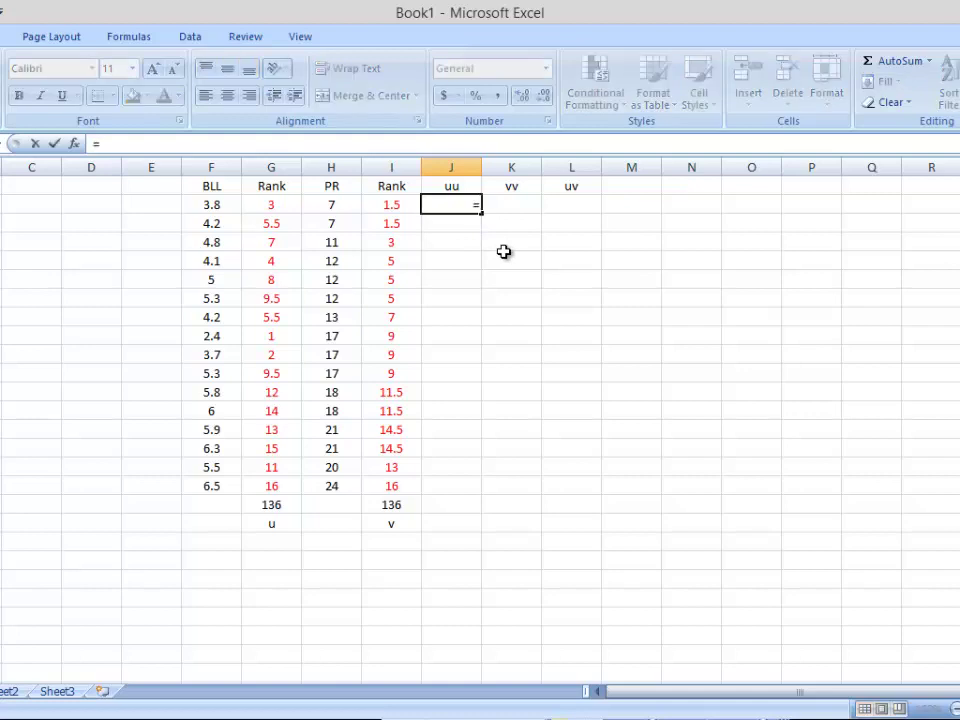
click(260, 206)
text(*)
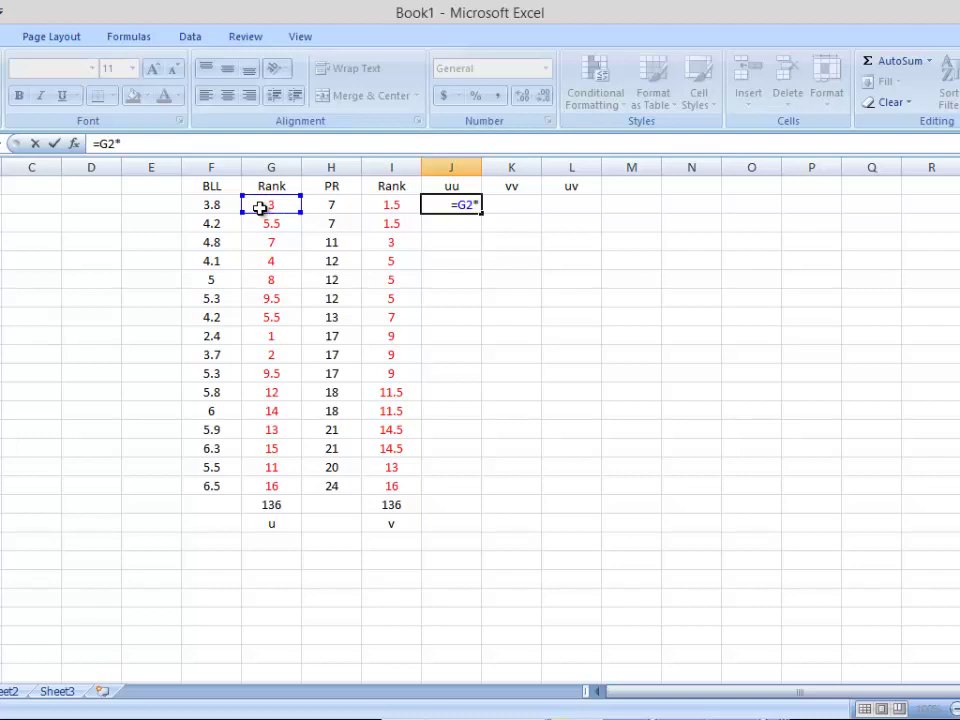
click(259, 208)
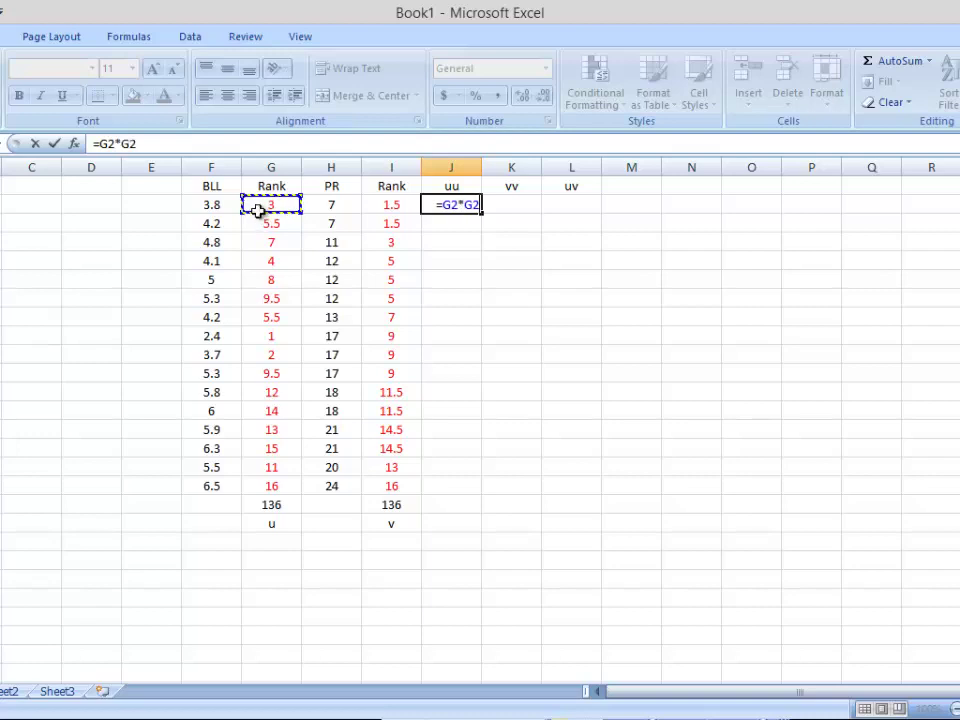